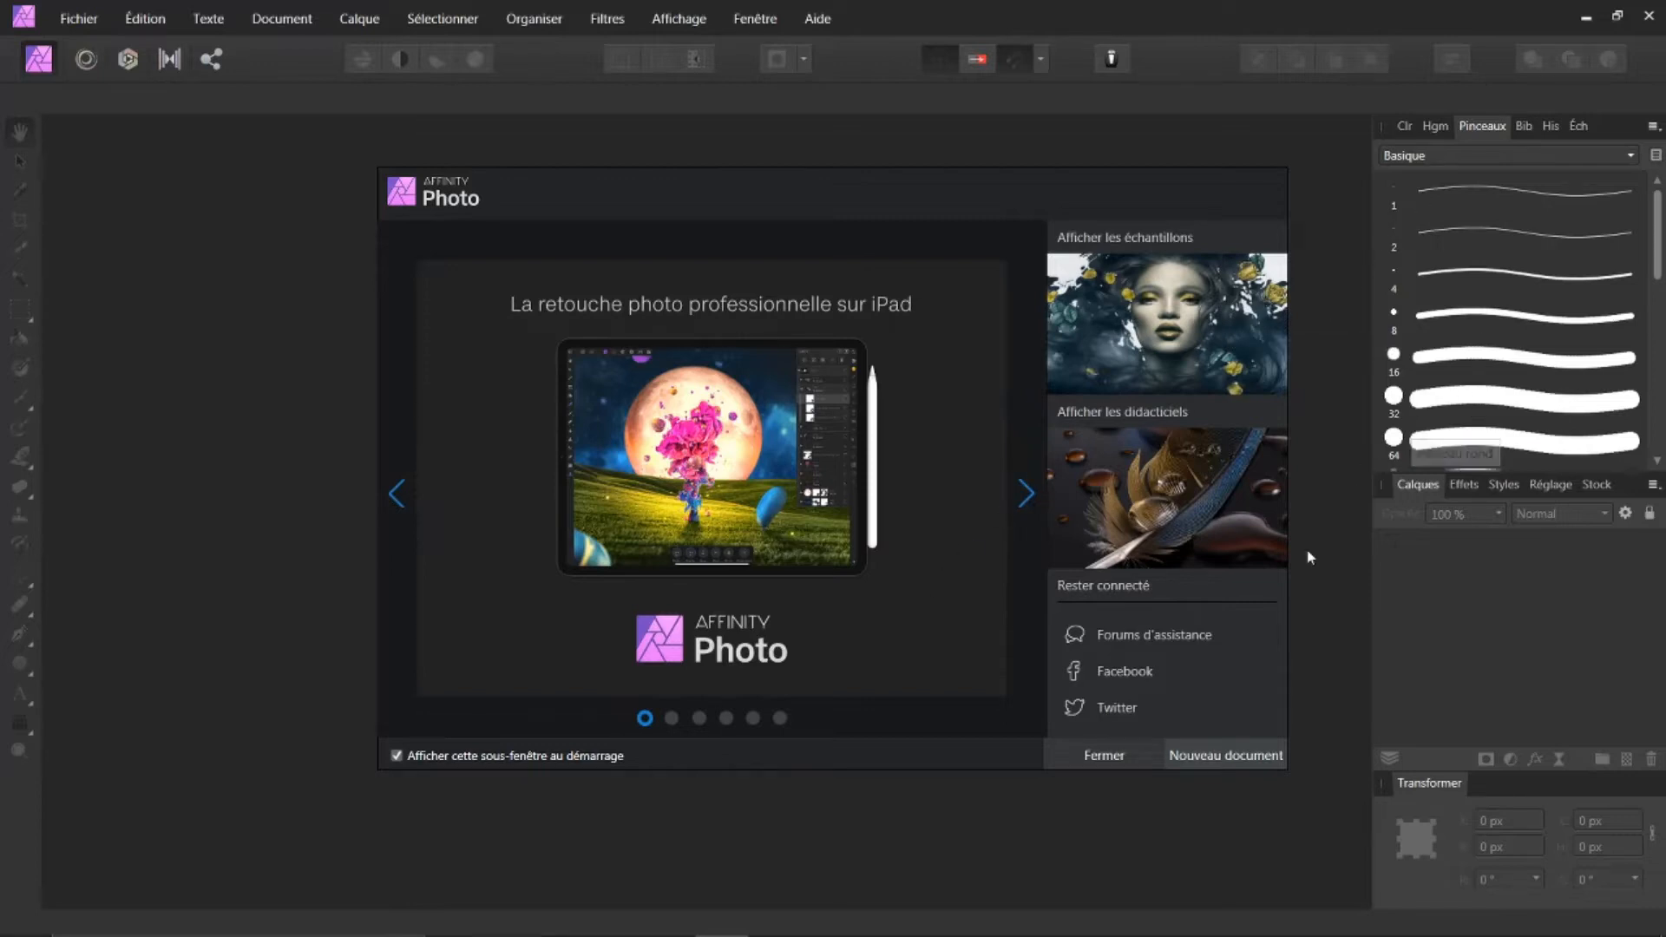
- Dismiss the welcome window and open the recent photo beautiful-1274056_1920.jpg
left_click(1099, 759)
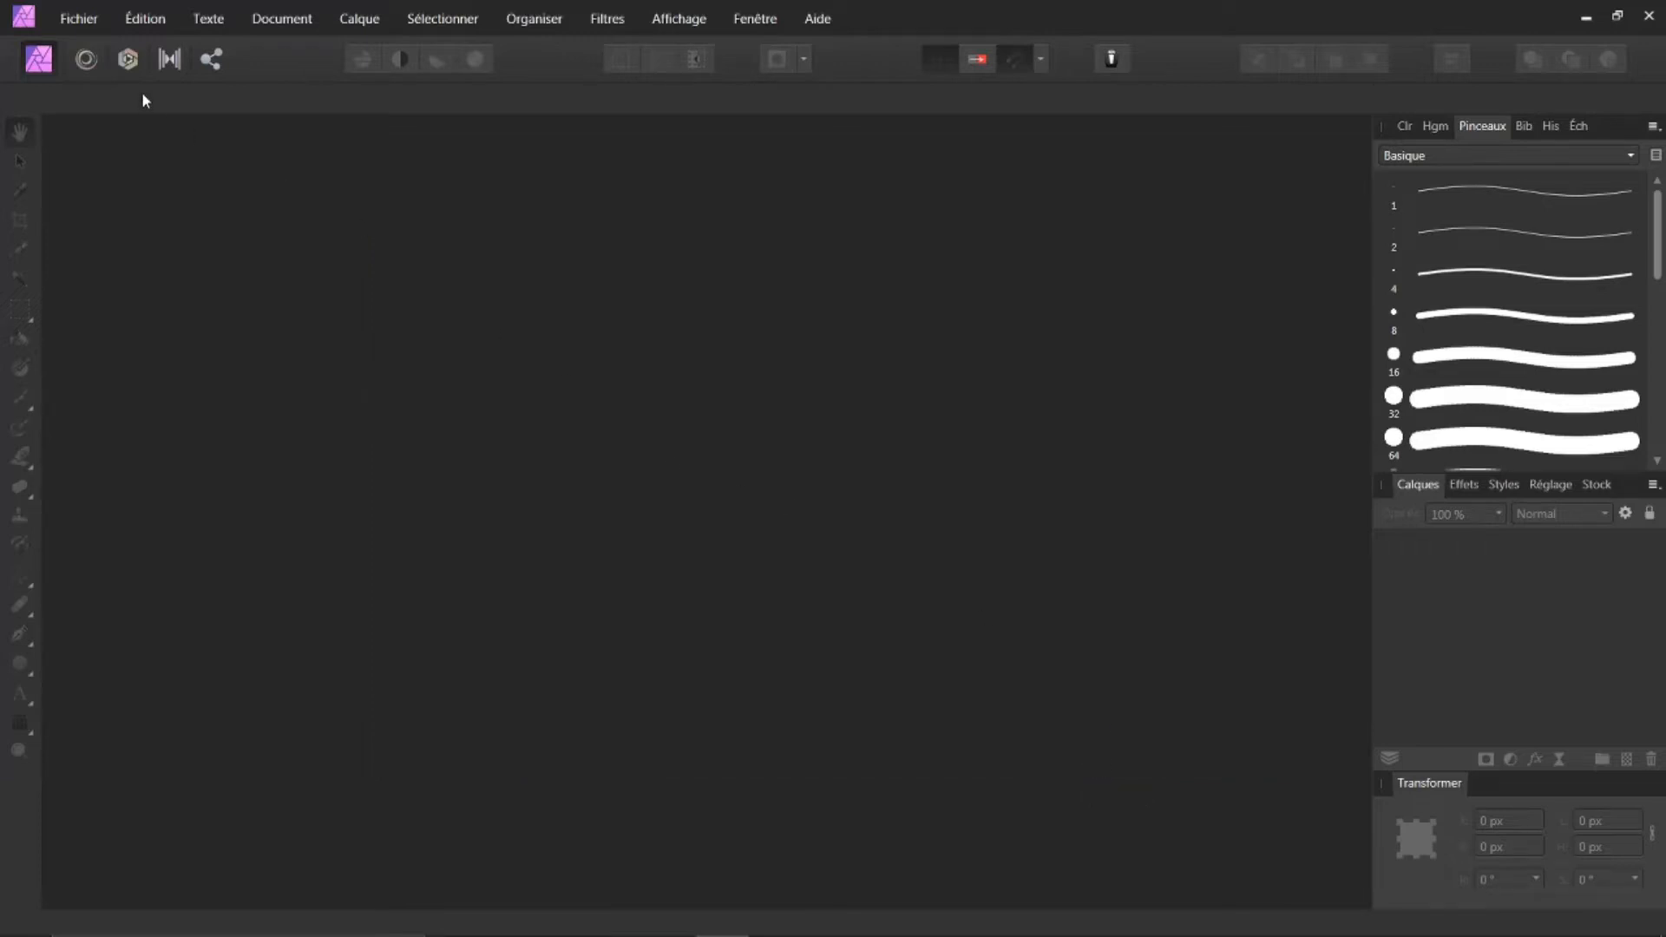
left_click(87, 22)
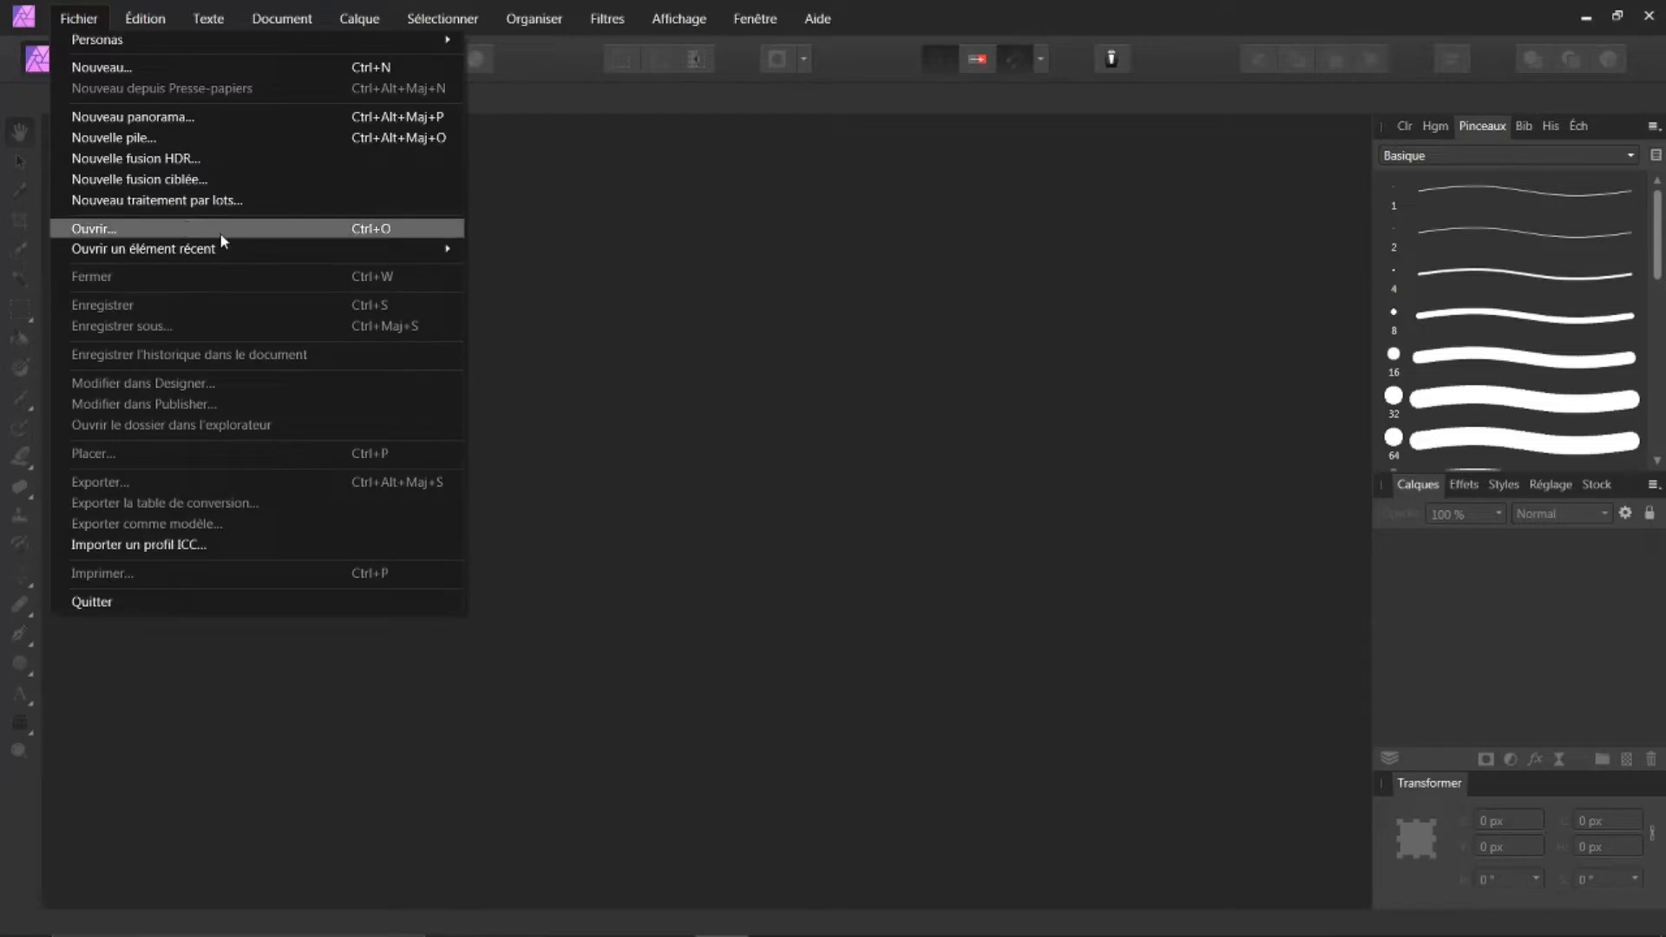
mouse_move(427, 250)
left_click(573, 252)
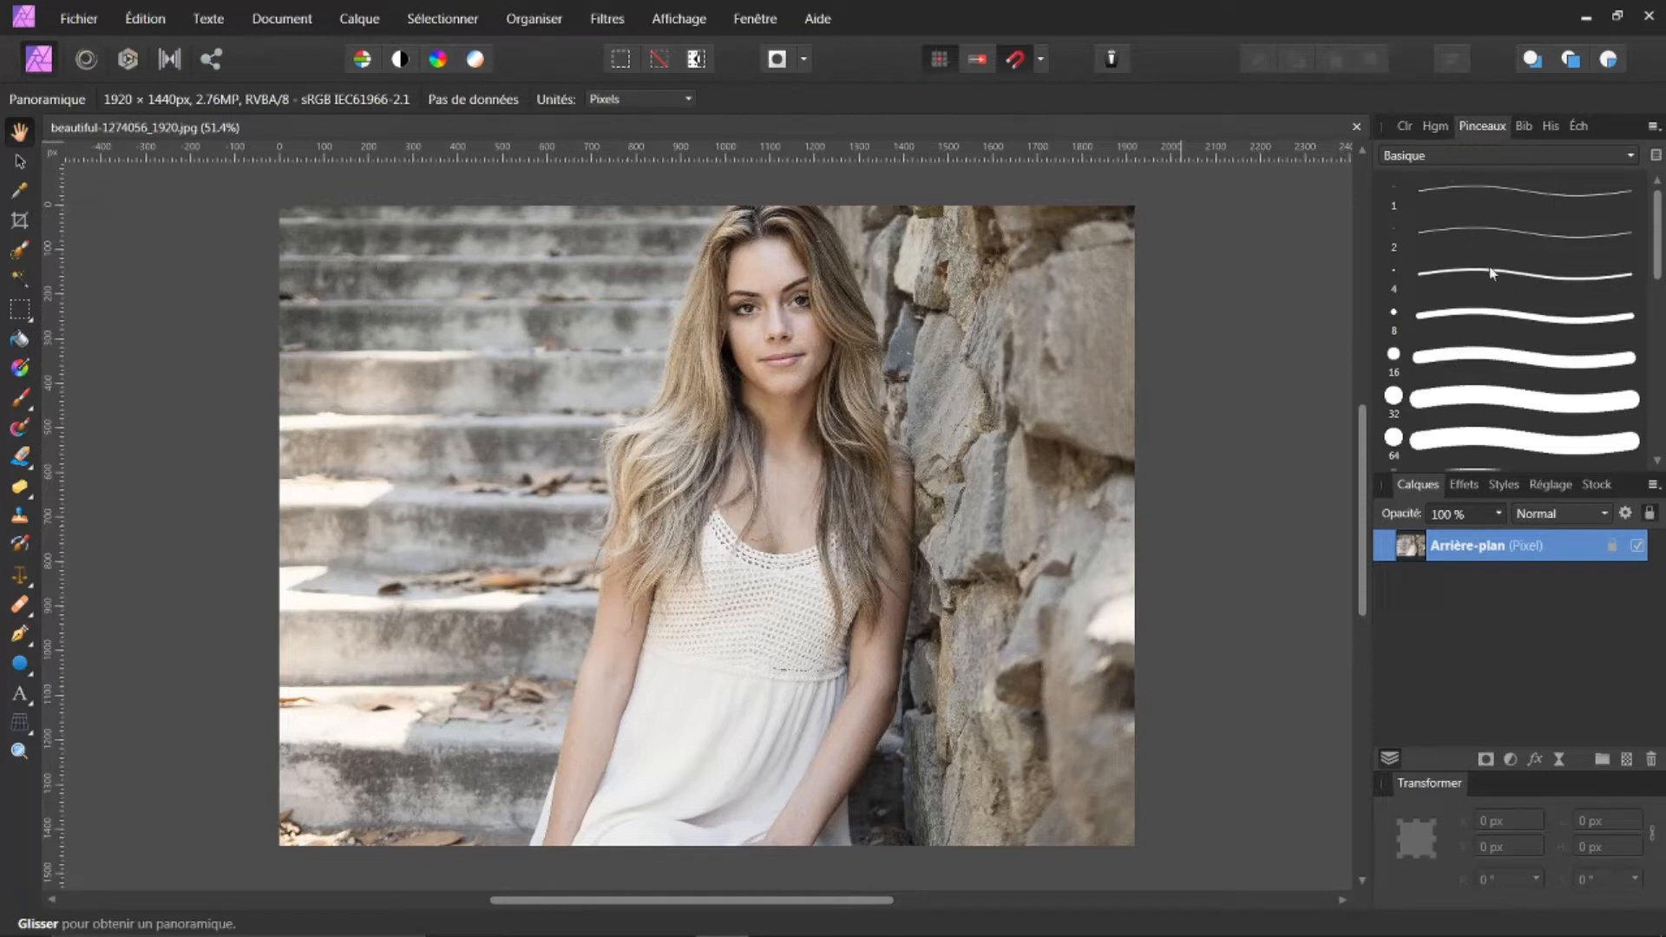
- Activate the Paint Brush tool and choose the soft-edged 128 px brush with 25 % hardness from the Basique set
left_click(1477, 343)
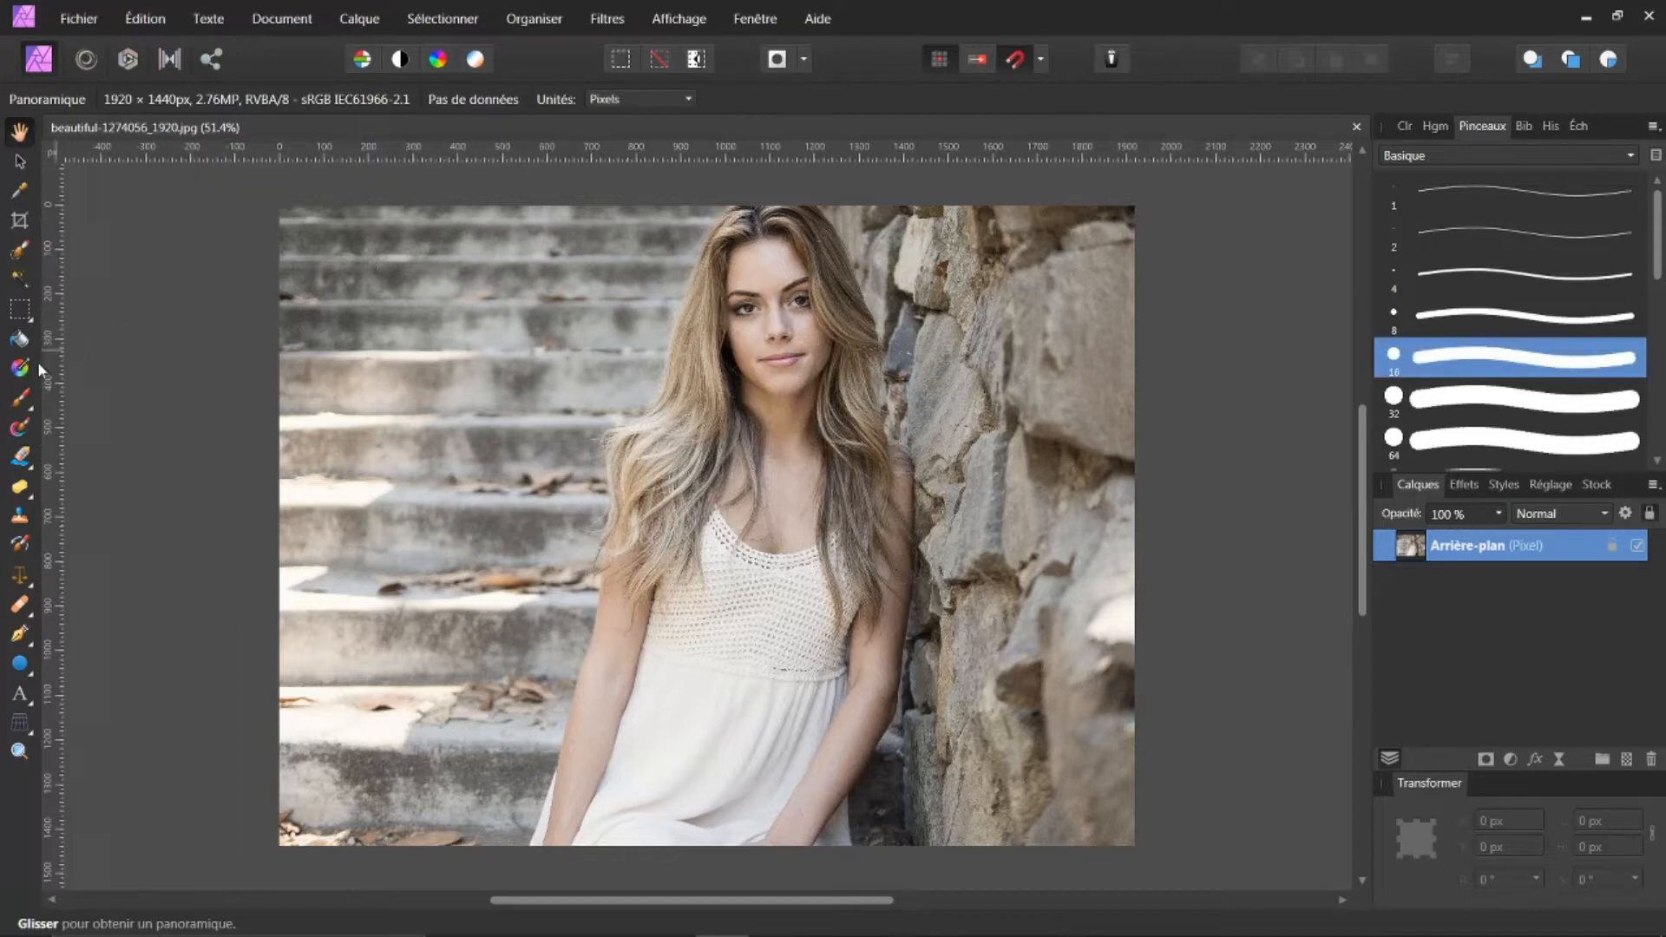
left_click(19, 405)
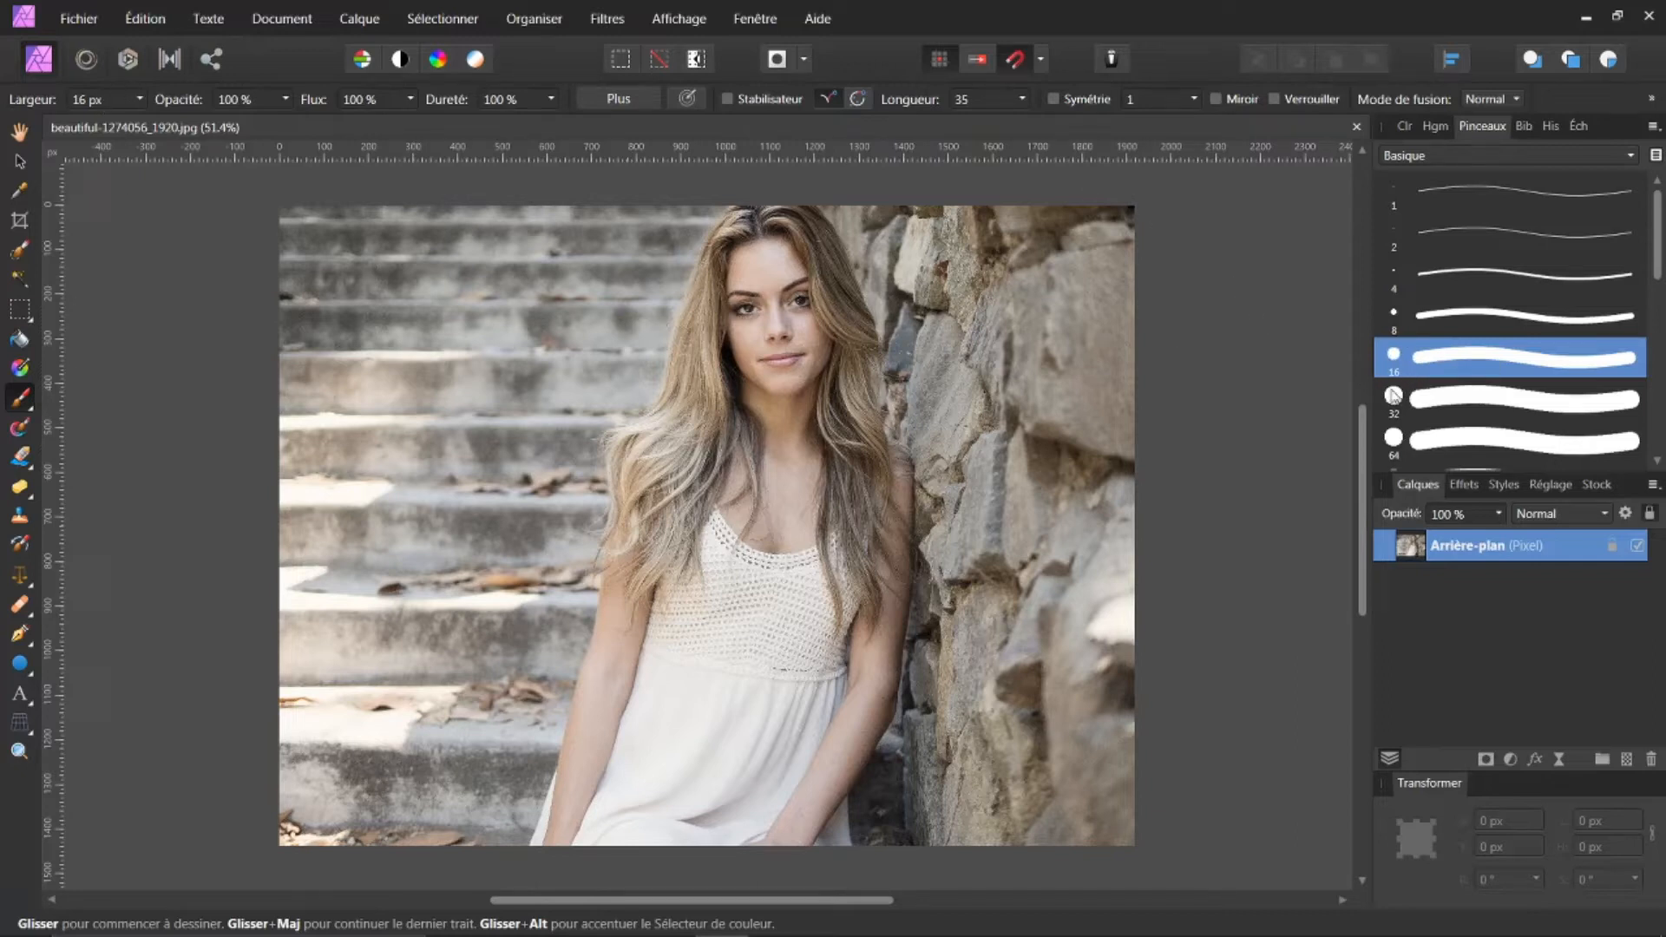
left_click(1436, 447)
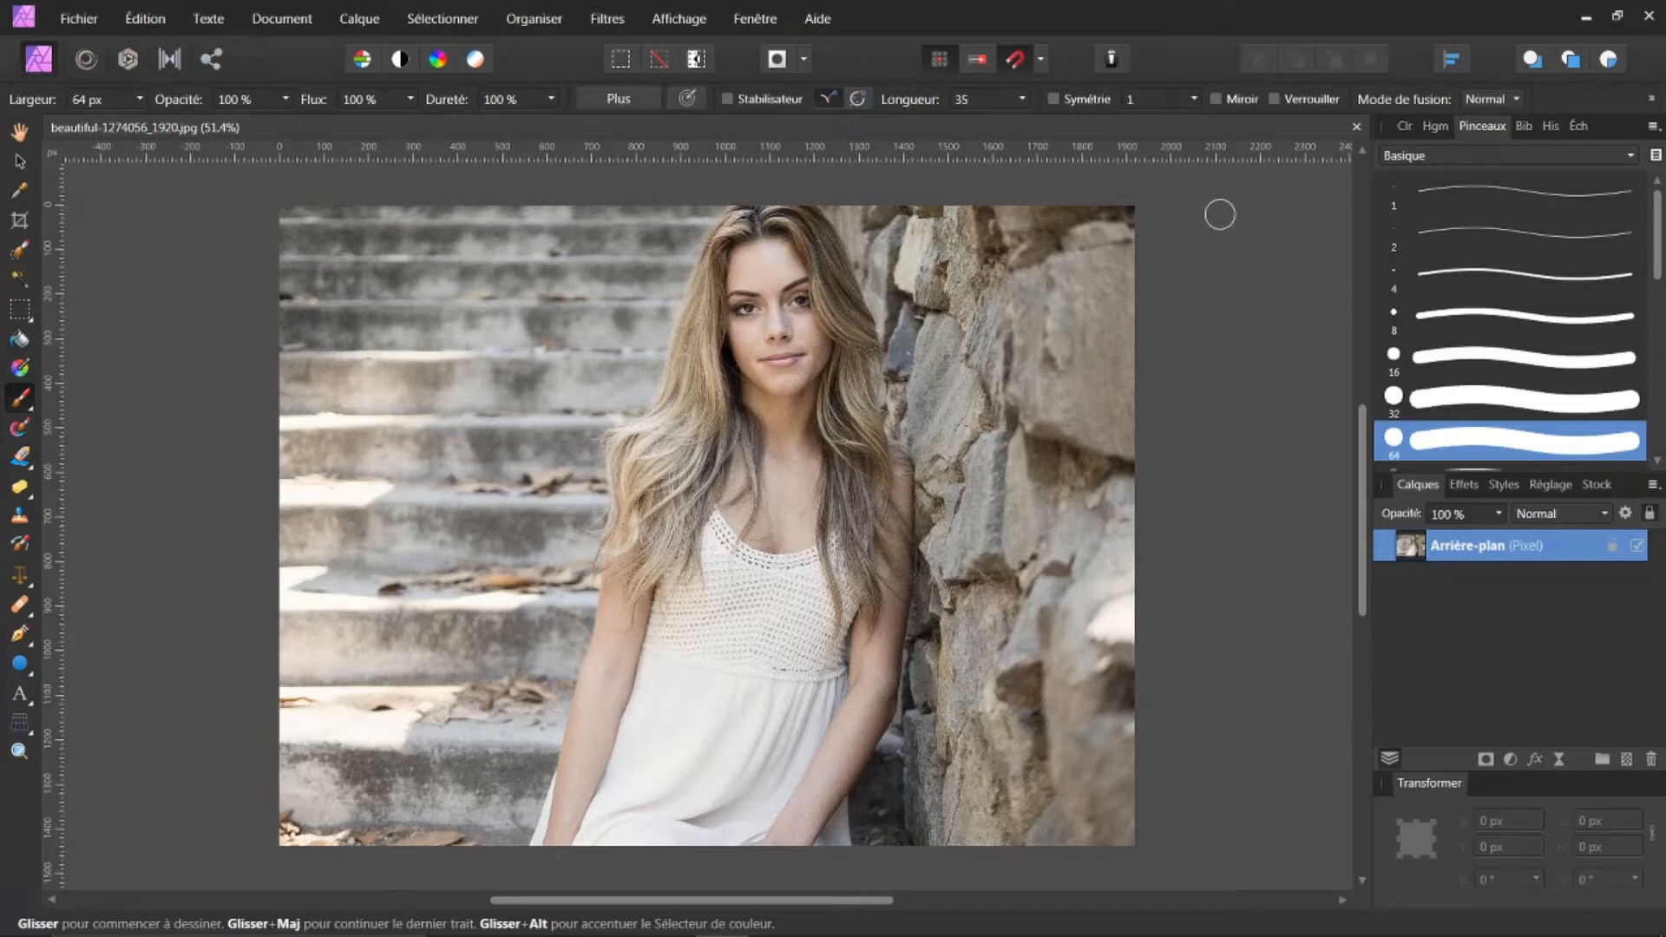
scroll(1560, 274, "down", 2)
scroll(1559, 274, "down", 5)
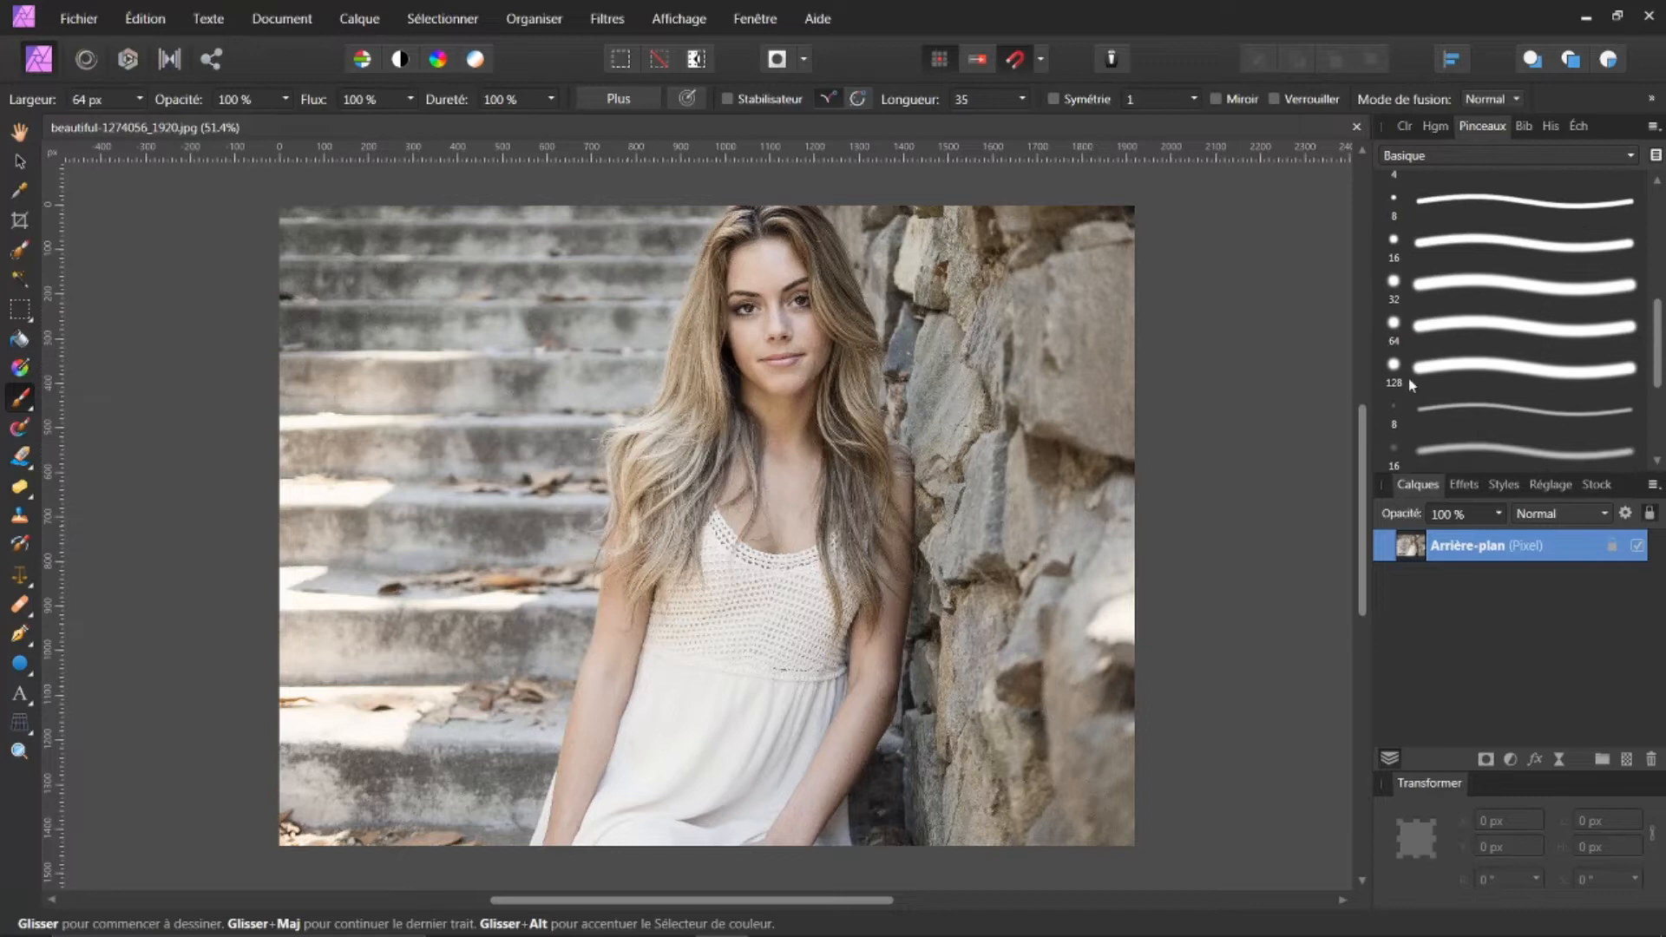
left_click(1456, 363)
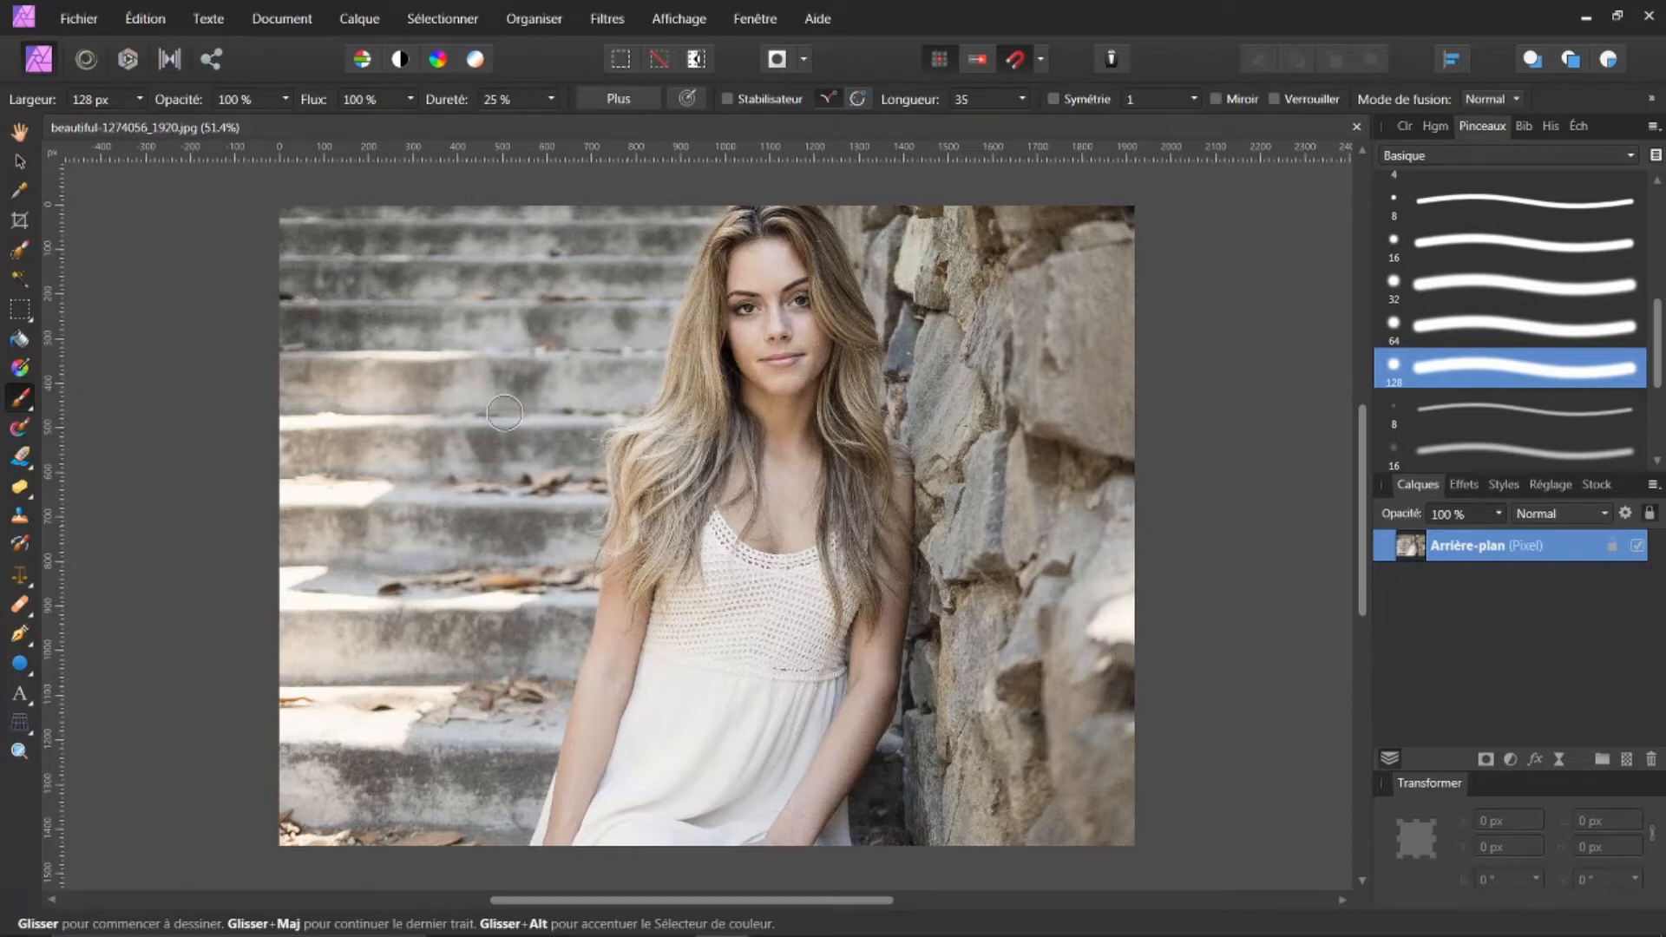
- Enlarge the brush stepwise to 517.8 px, and reduce its width to 270.3 px
key("]")
key("]")
key("]")
key("]")
key("]")
key("]")
key("]")
key("]")
key("]")
key("]")
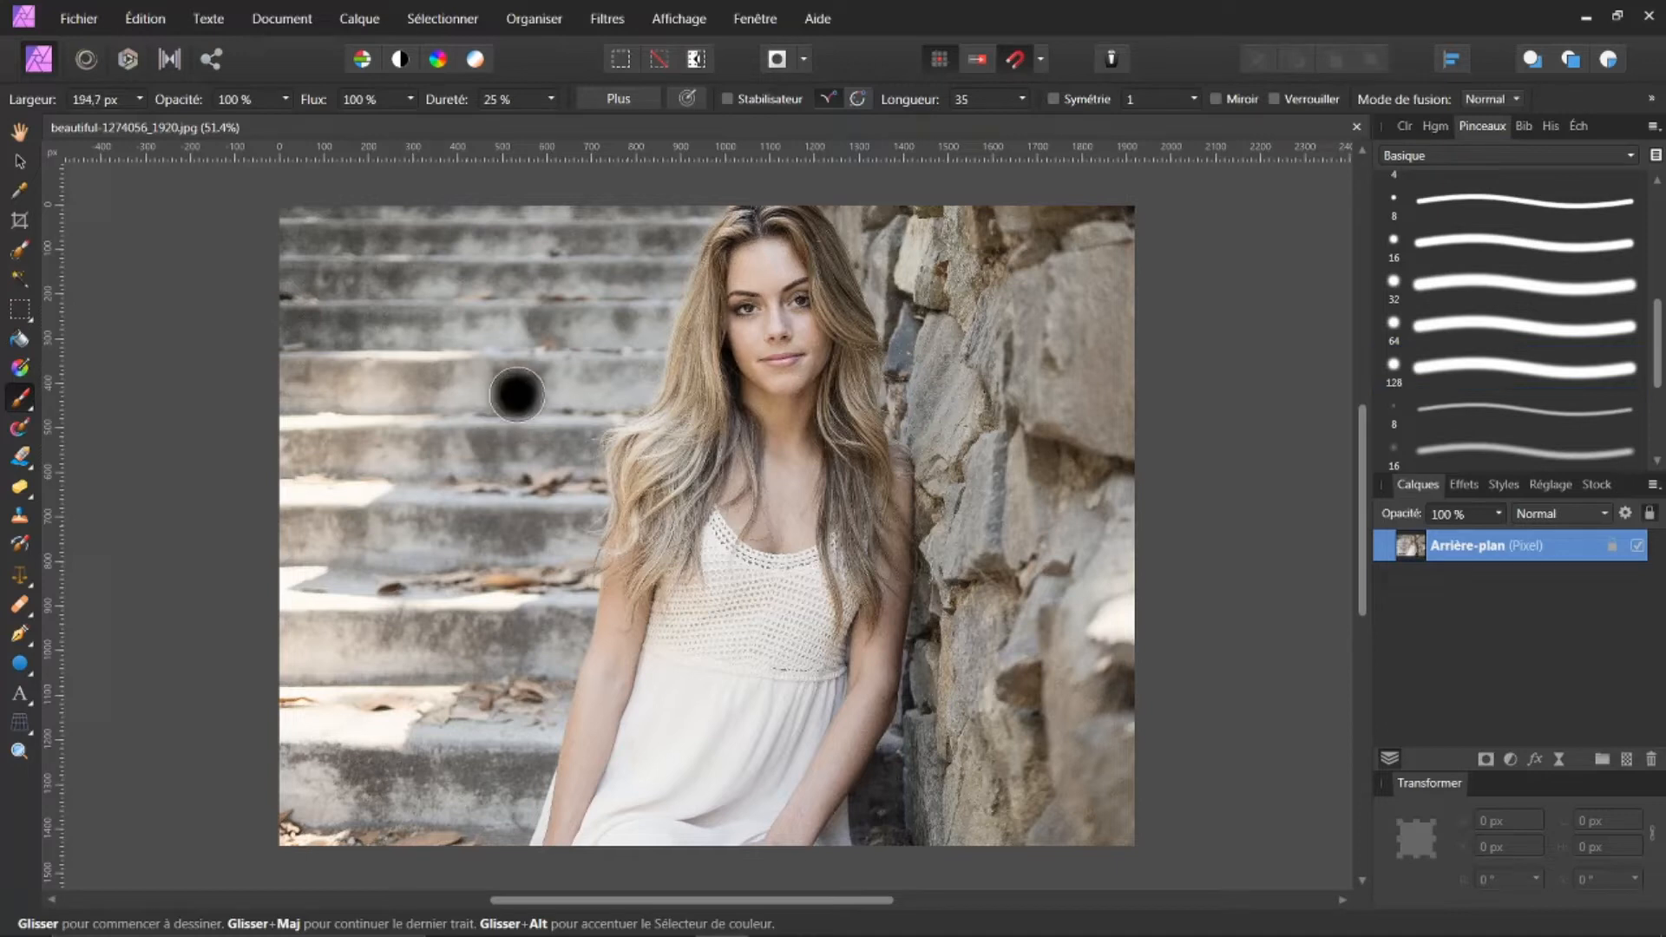
key("]")
key("]")
key("]")
key("]")
key("]")
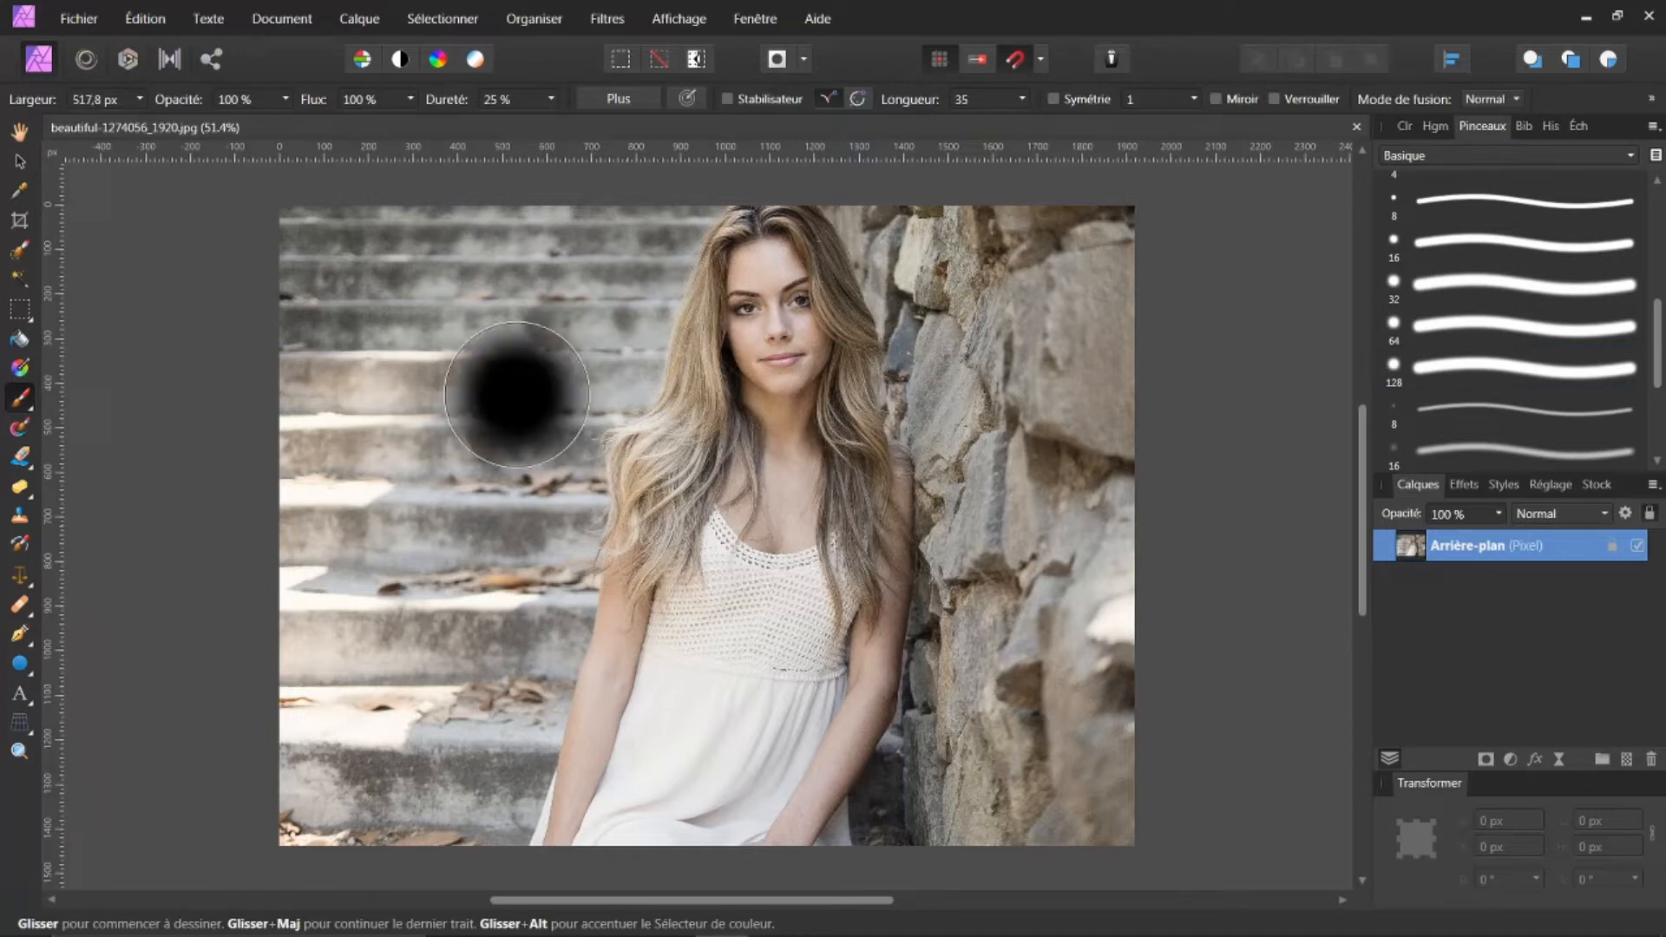
key("[")
key("[")
key("[")
key("[")
key("[")
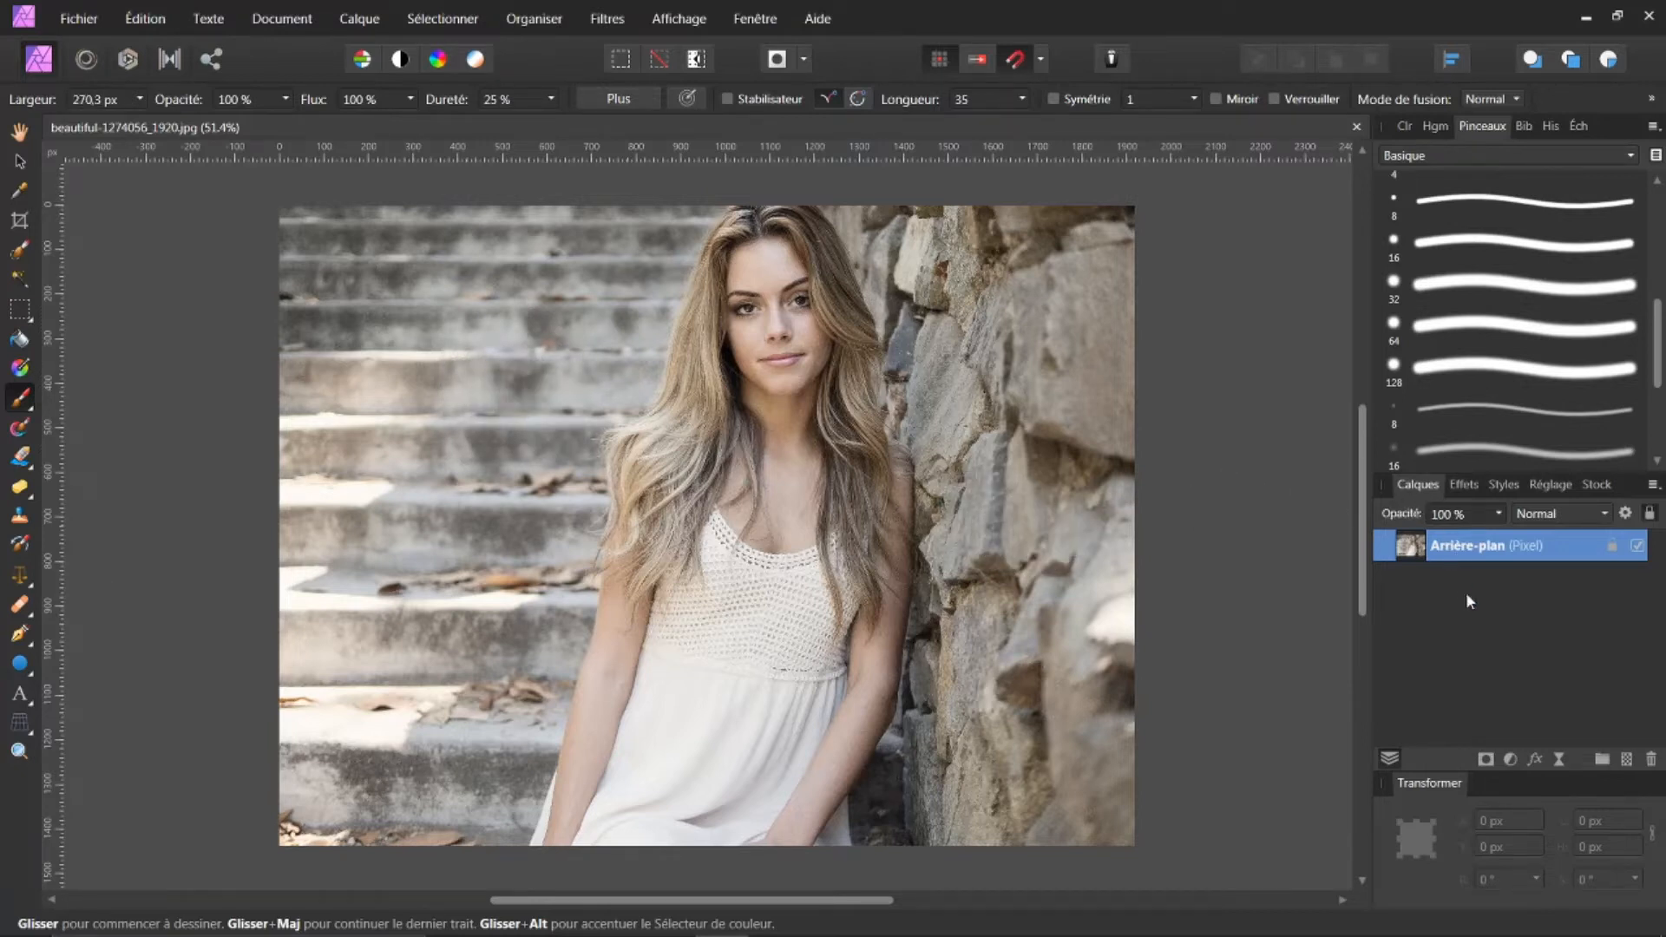
- Add an empty pixel layer above the background and adjust the brush on the canvas to 1009.4 px width and 56 % hardness
left_click(1626, 759)
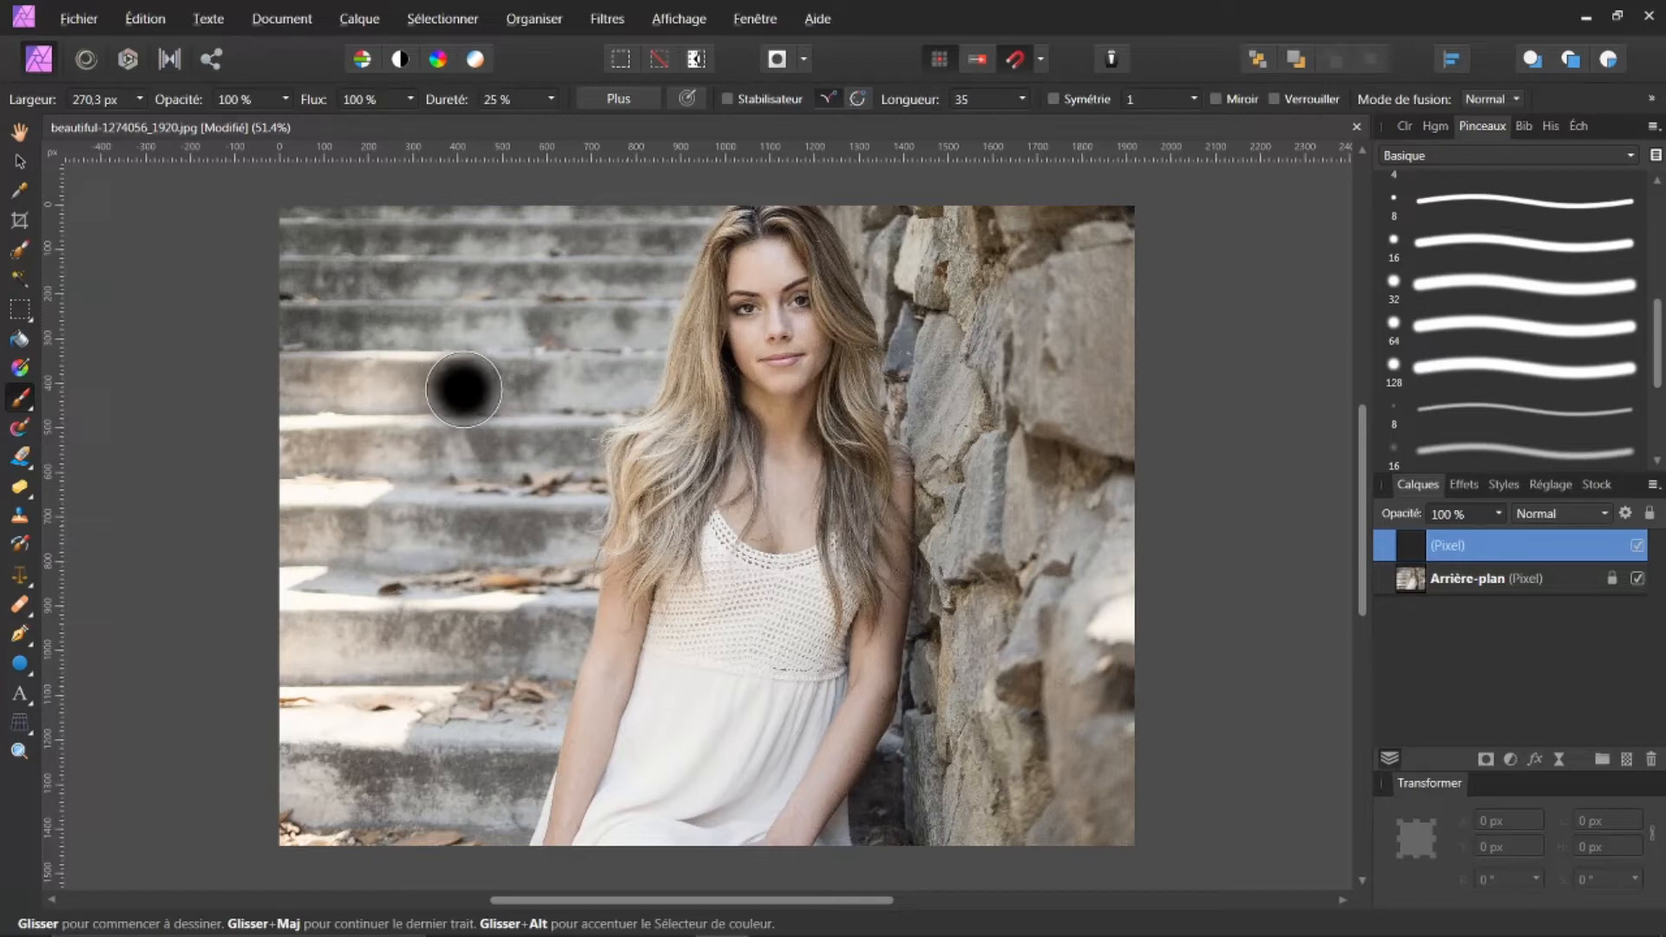
left_click_drag(463, 390, 464, 390)
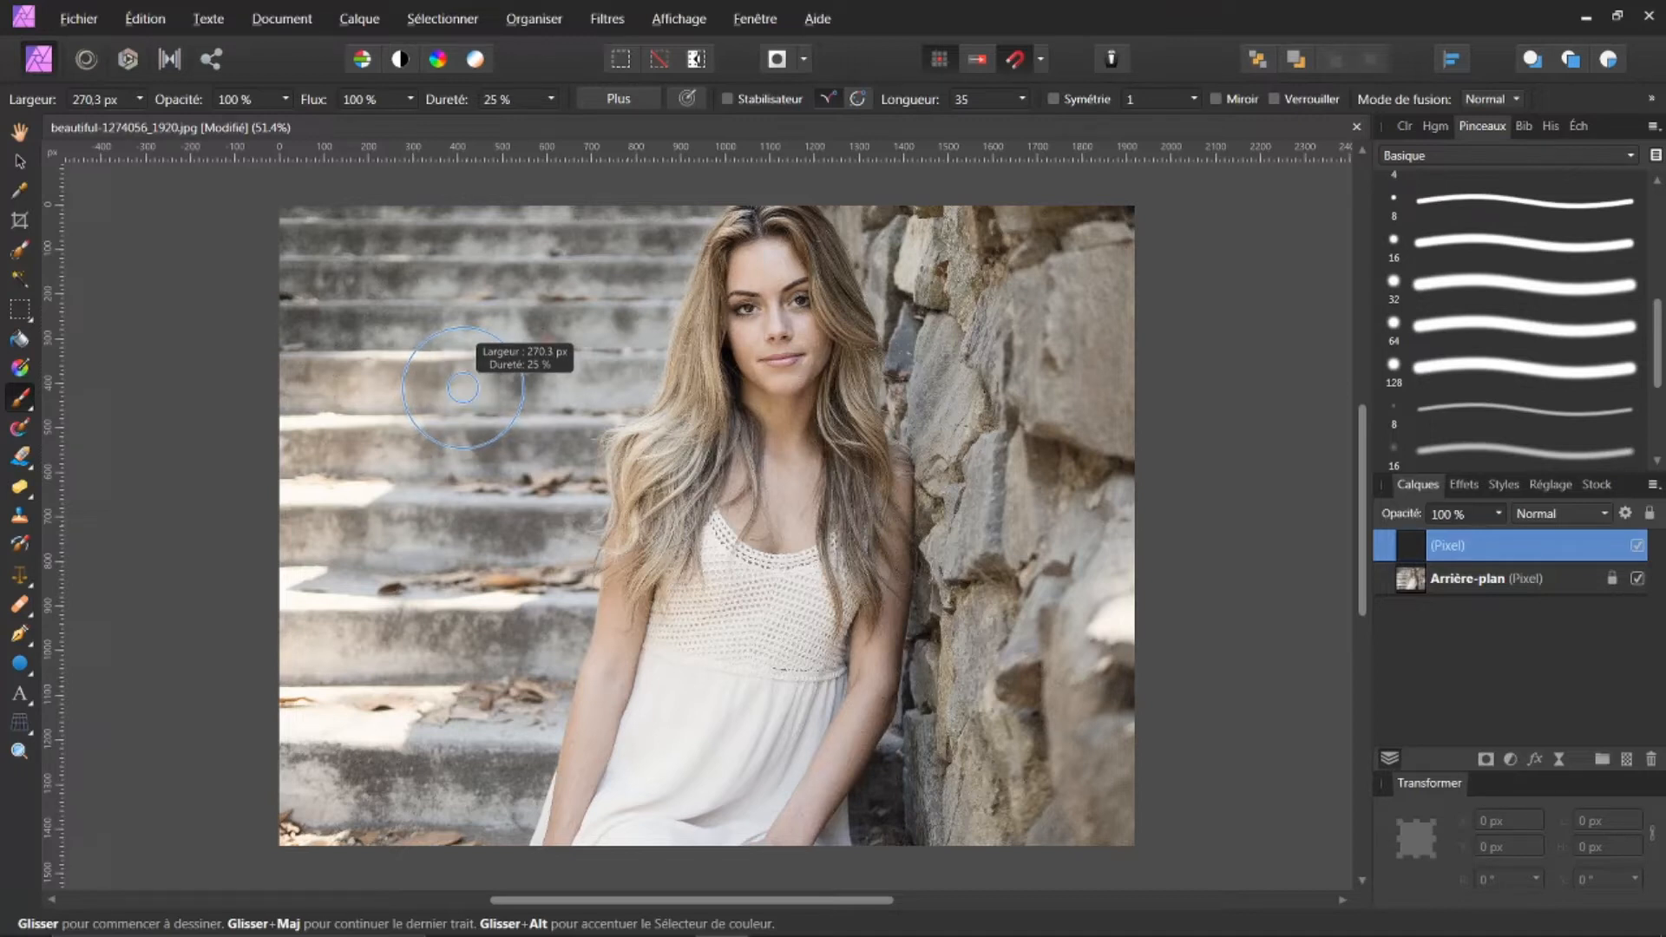
left_click_drag(463, 388, 471, 388)
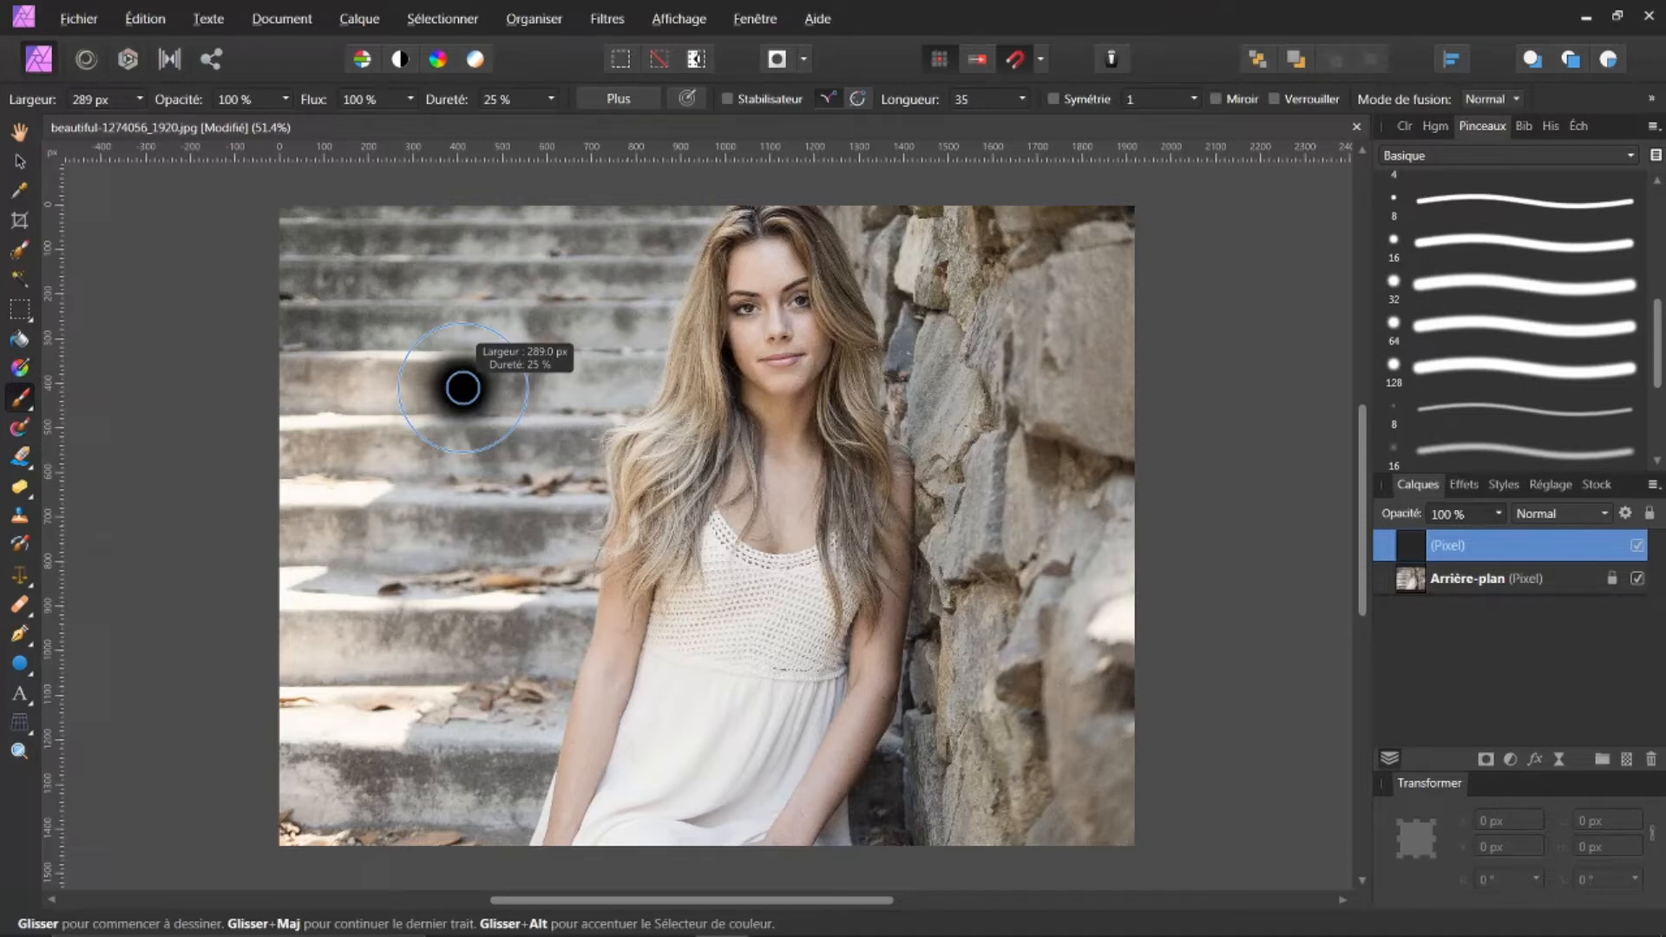
mouse_move(463, 388)
left_mouse_down()
mouse_move(469, 348)
mouse_move(469, 367)
mouse_move(573, 369)
mouse_move(579, 350)
mouse_move(580, 376)
mouse_move(582, 351)
mouse_move(589, 366)
left_mouse_up()
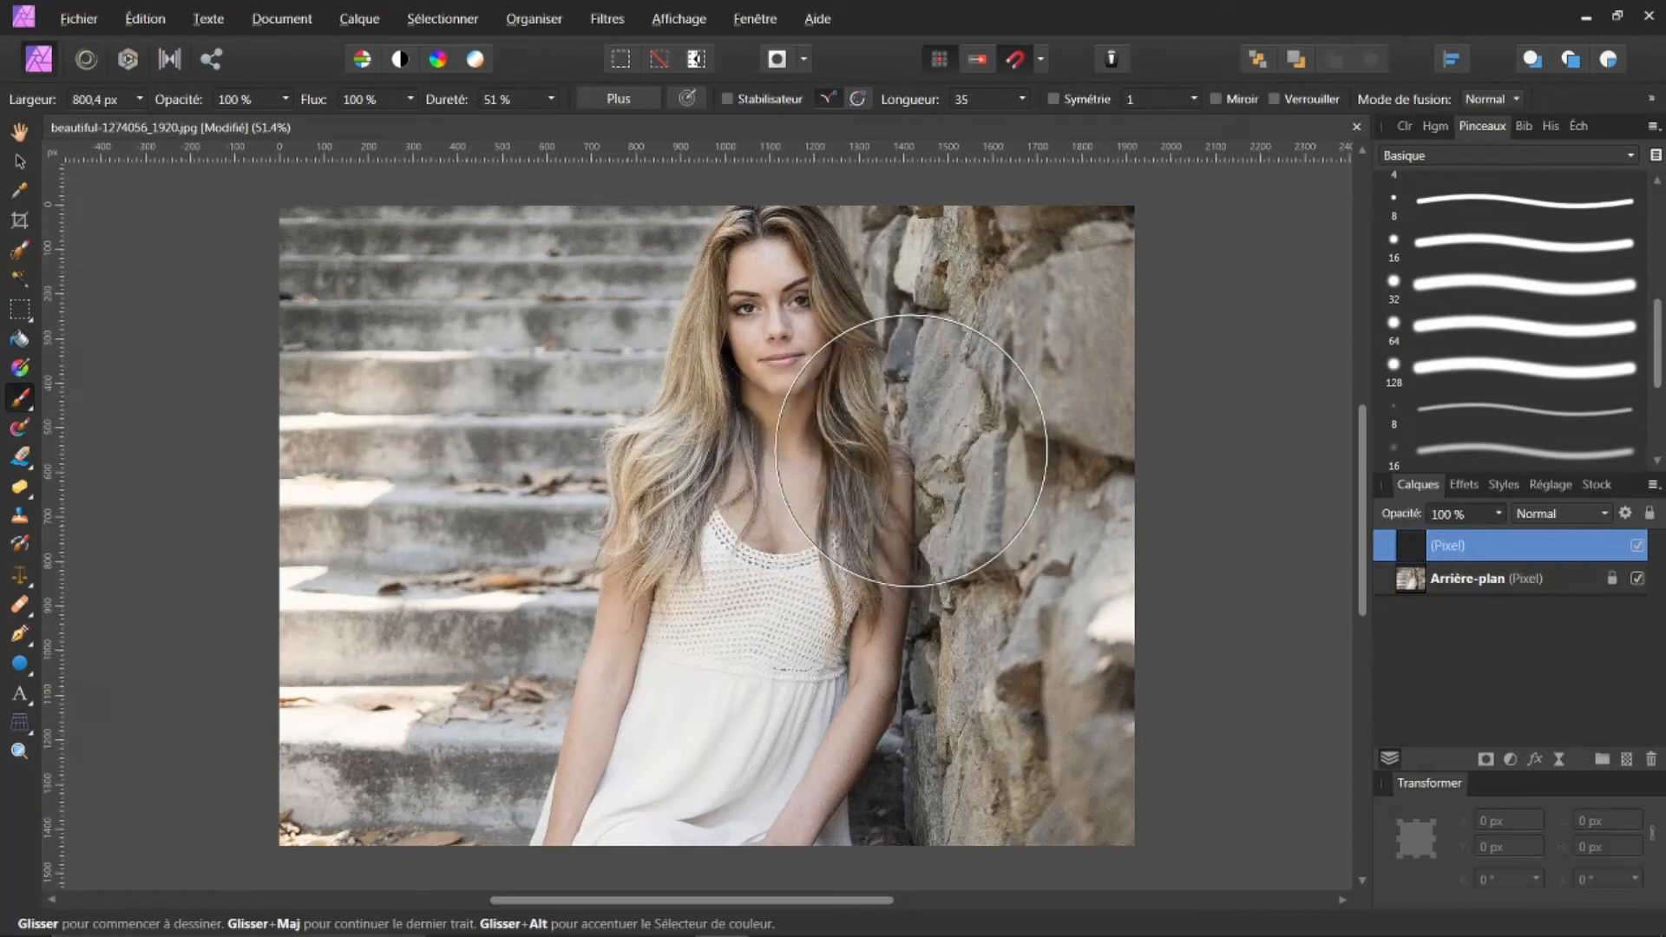
left_click_drag(912, 451, 912, 451)
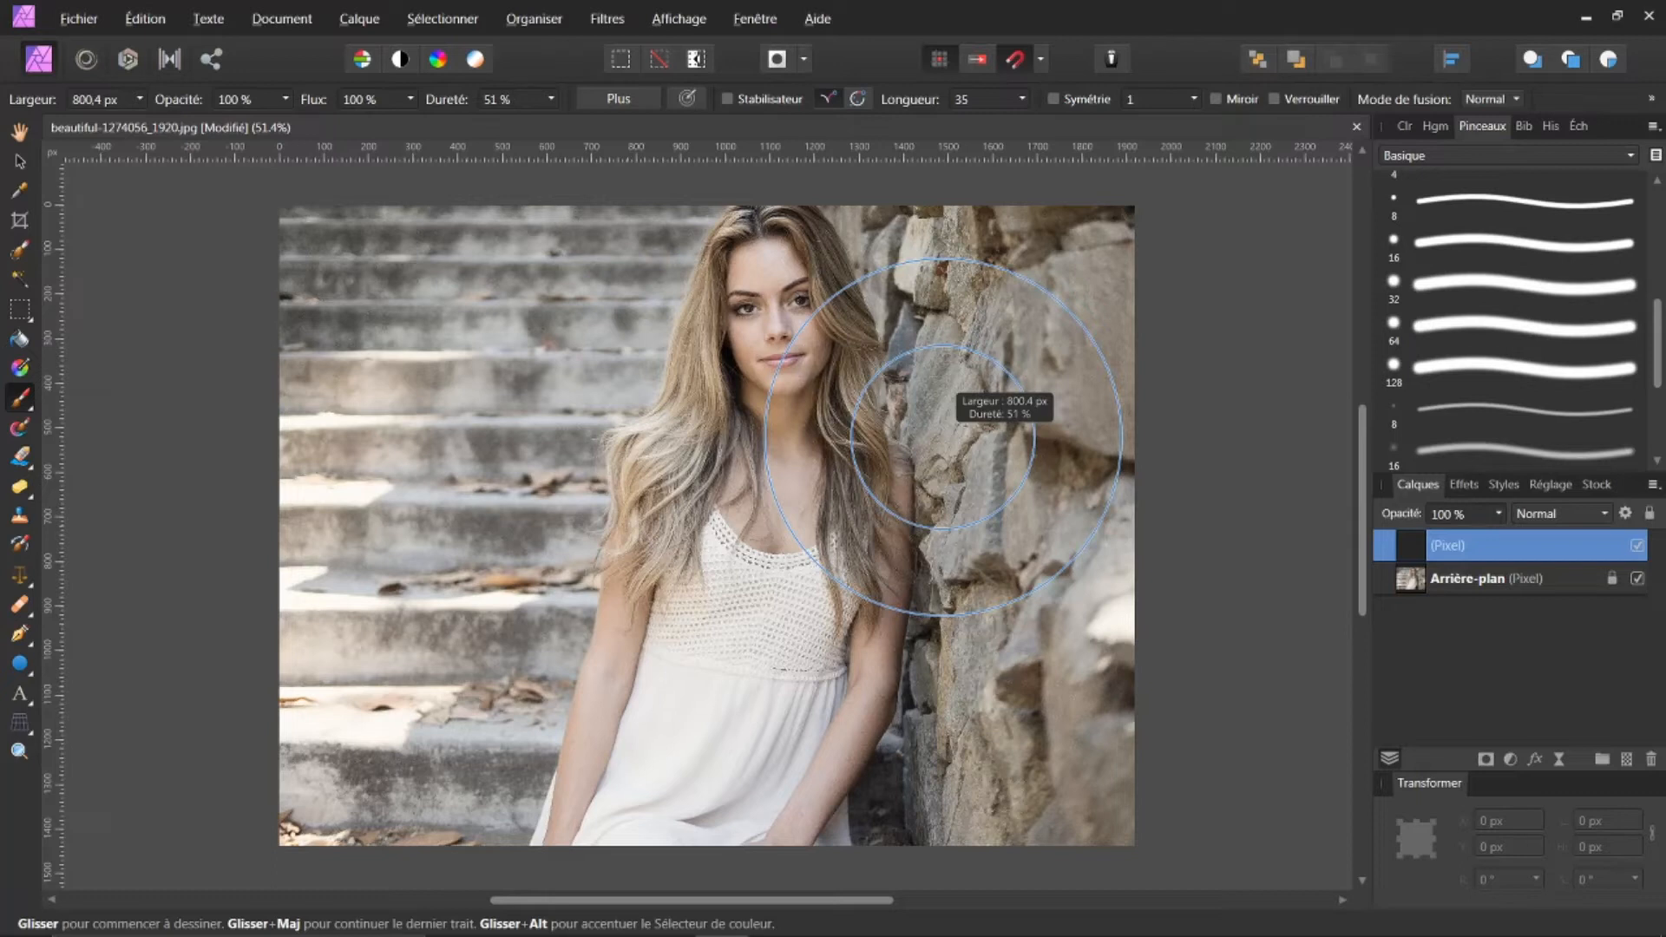
mouse_move(942, 437)
left_mouse_down()
mouse_move(948, 420)
mouse_move(1042, 442)
left_mouse_up()
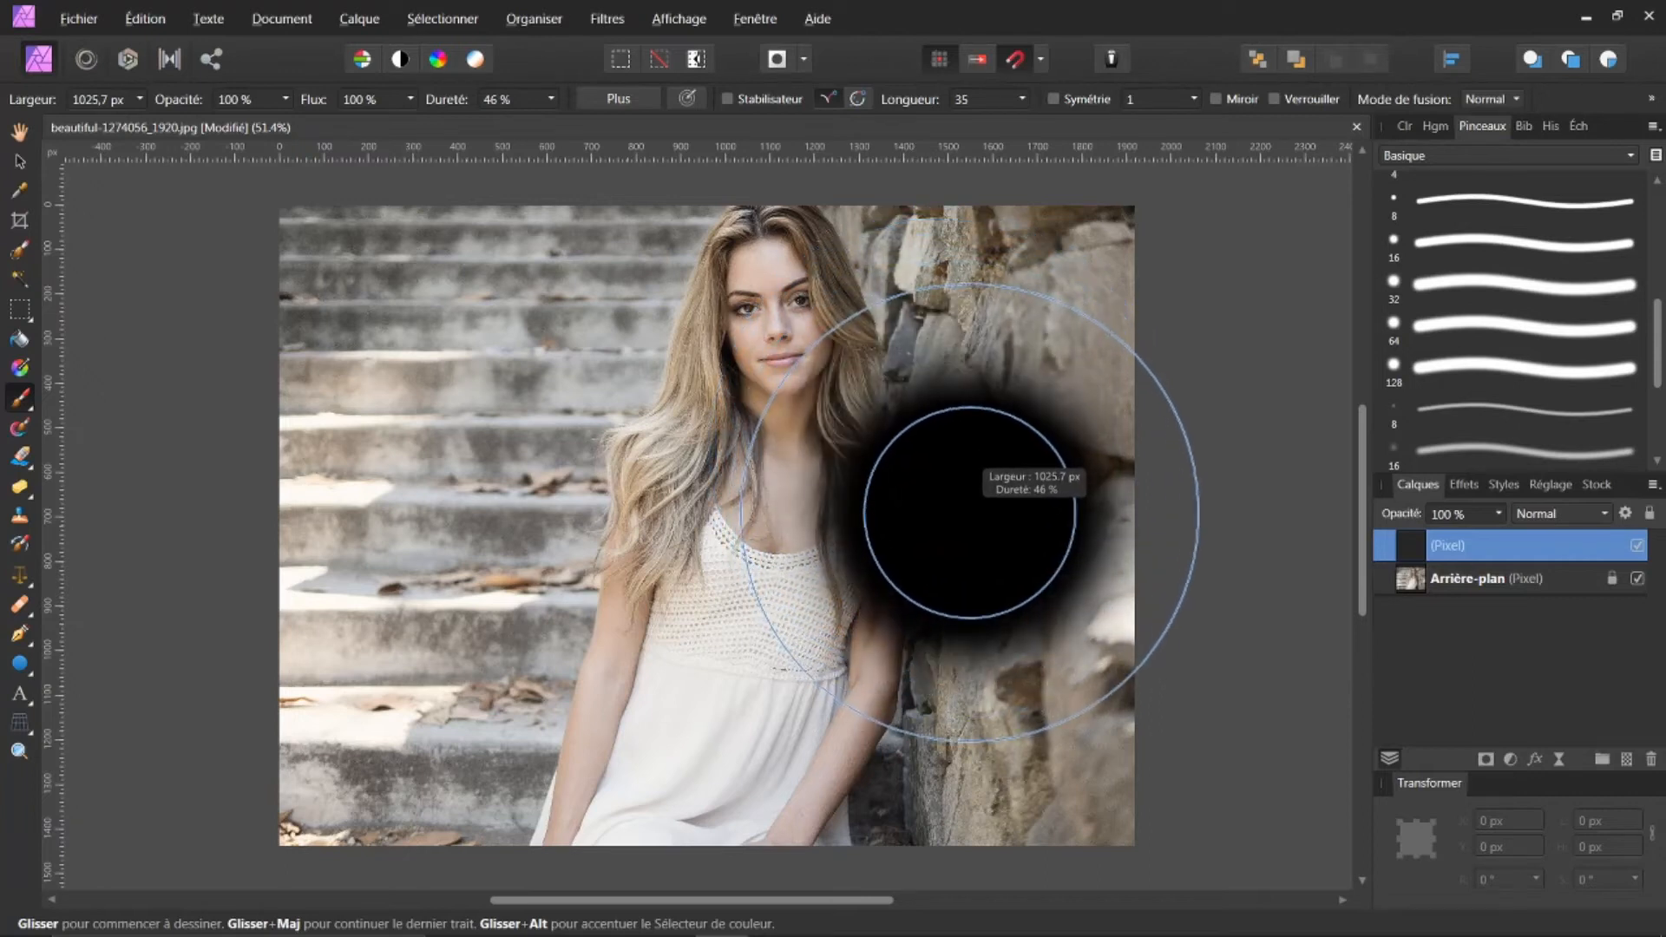
left_click_drag(972, 508, 965, 501)
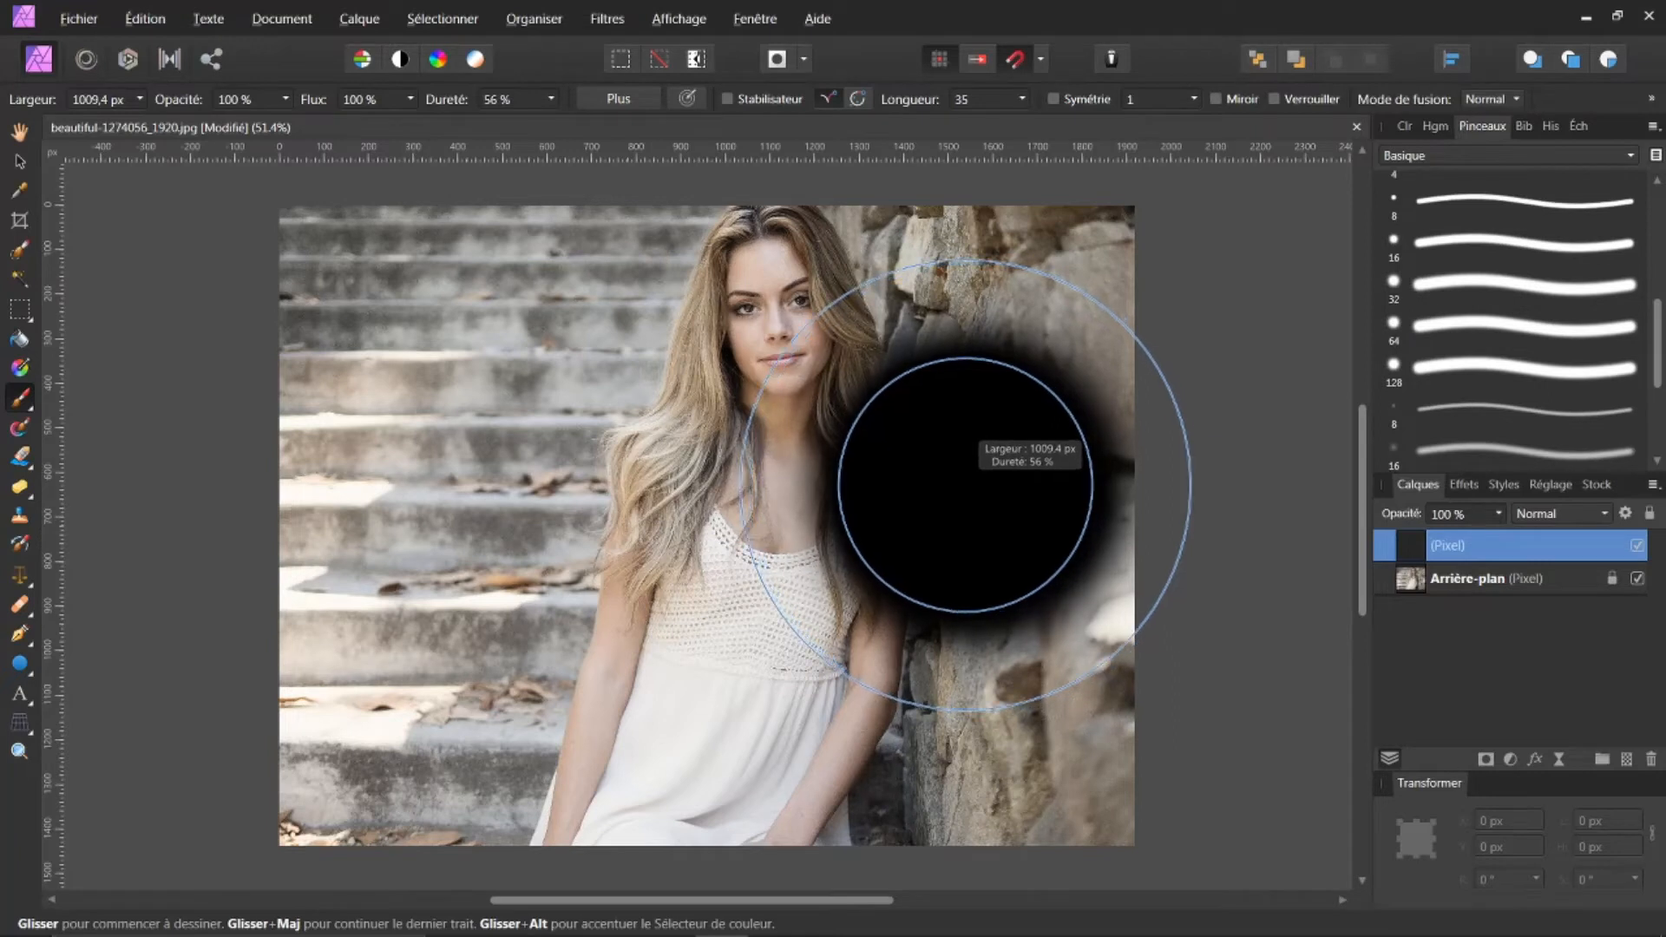
- Lower the brush tip's shape percentage interactively on the canvas to turn the round tip into a narrow upright ellipse
key("ctrl")
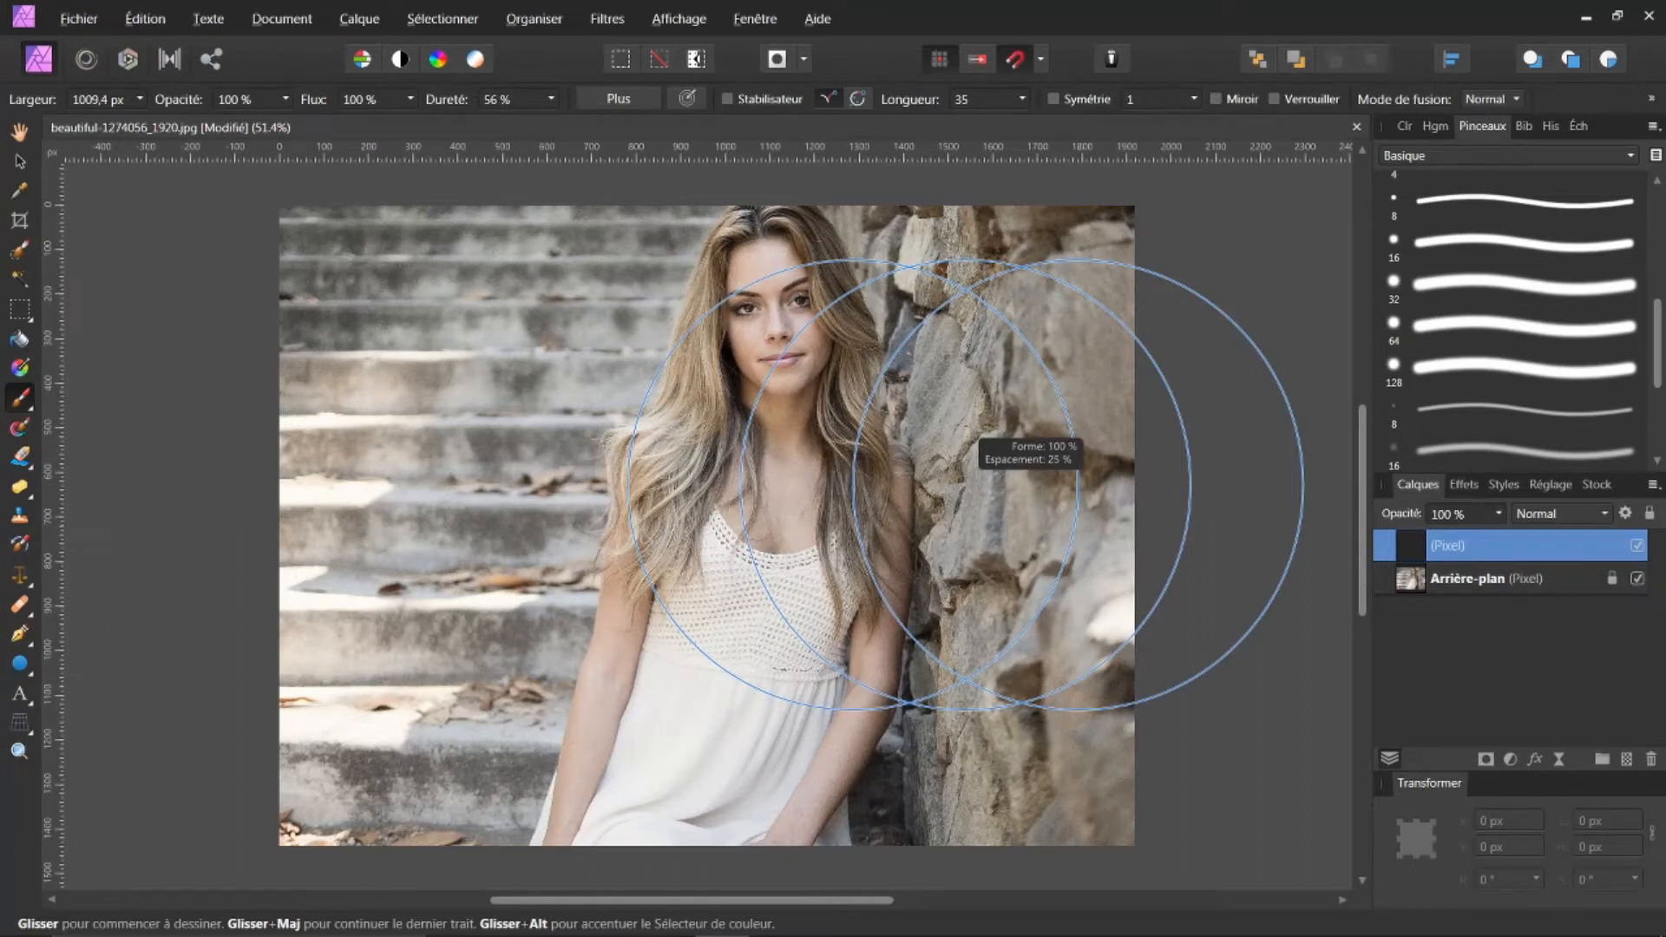
left_click_drag(966, 484, 965, 495)
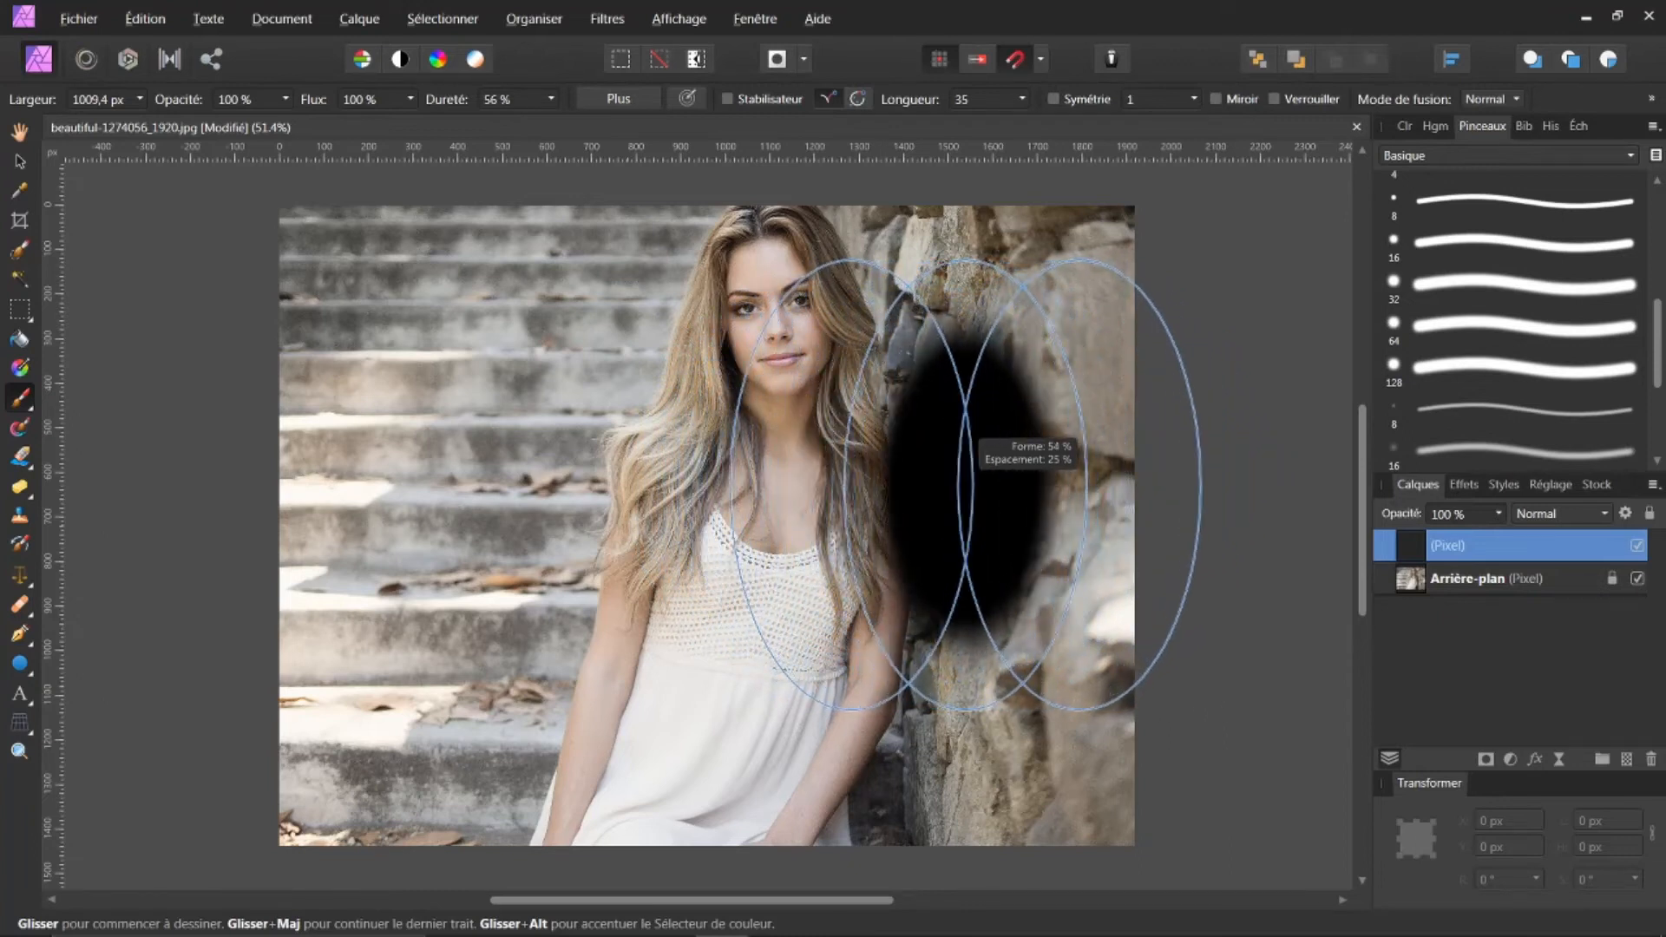
left_click_drag(965, 484, 955, 484)
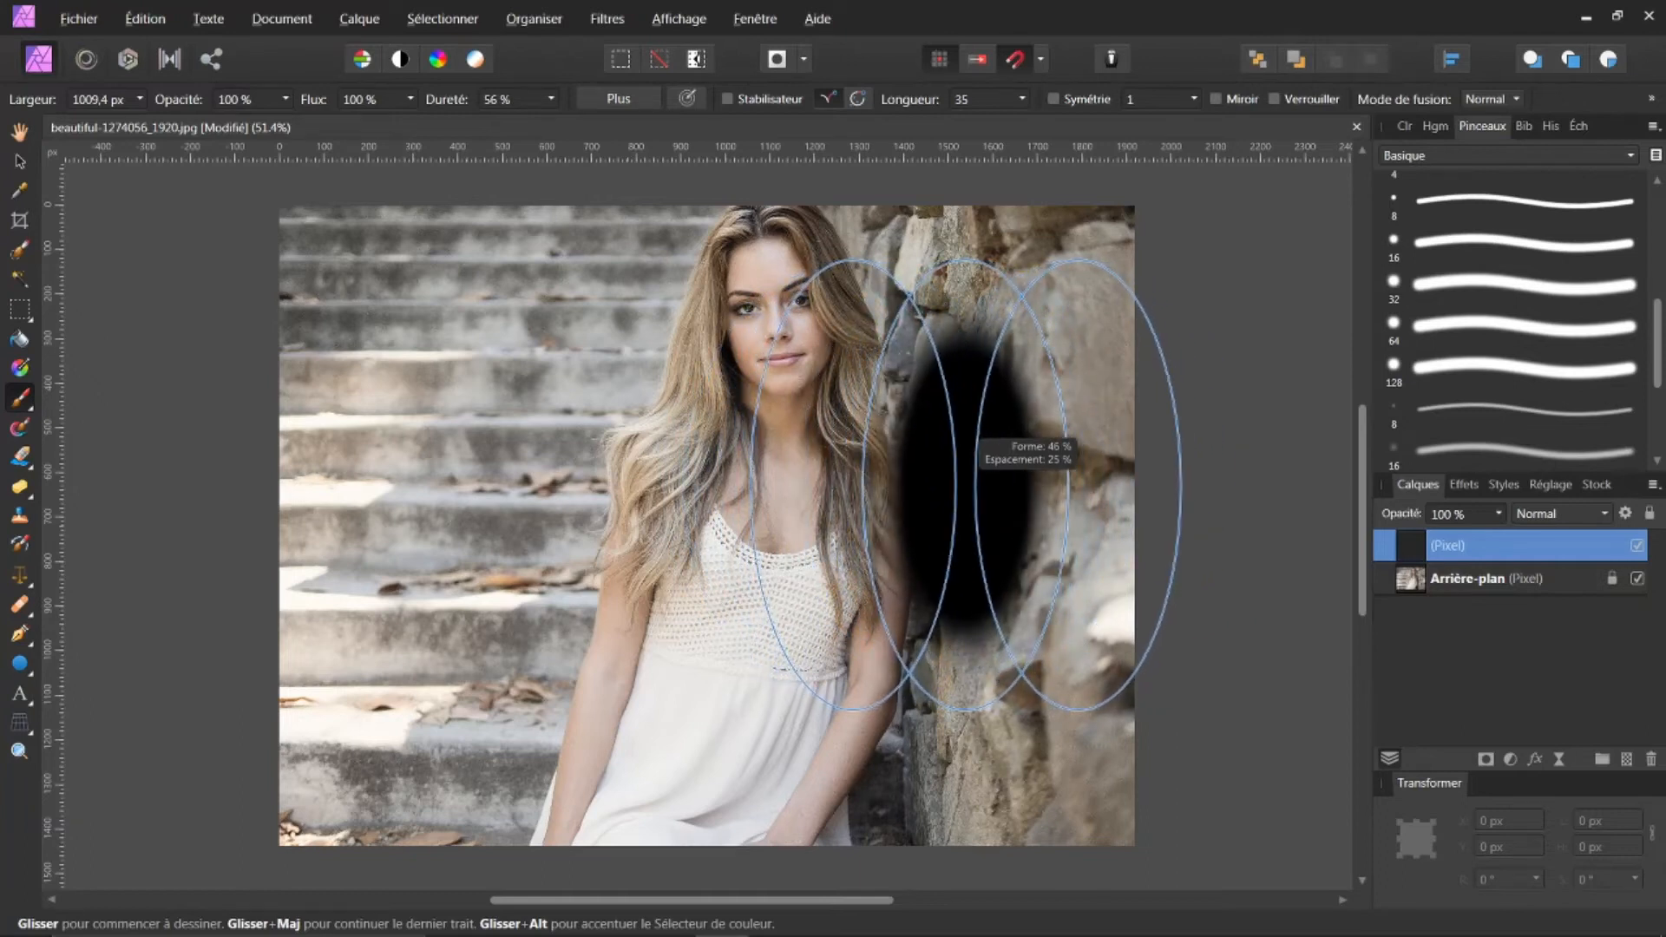
left_click_drag(949, 484, 951, 484)
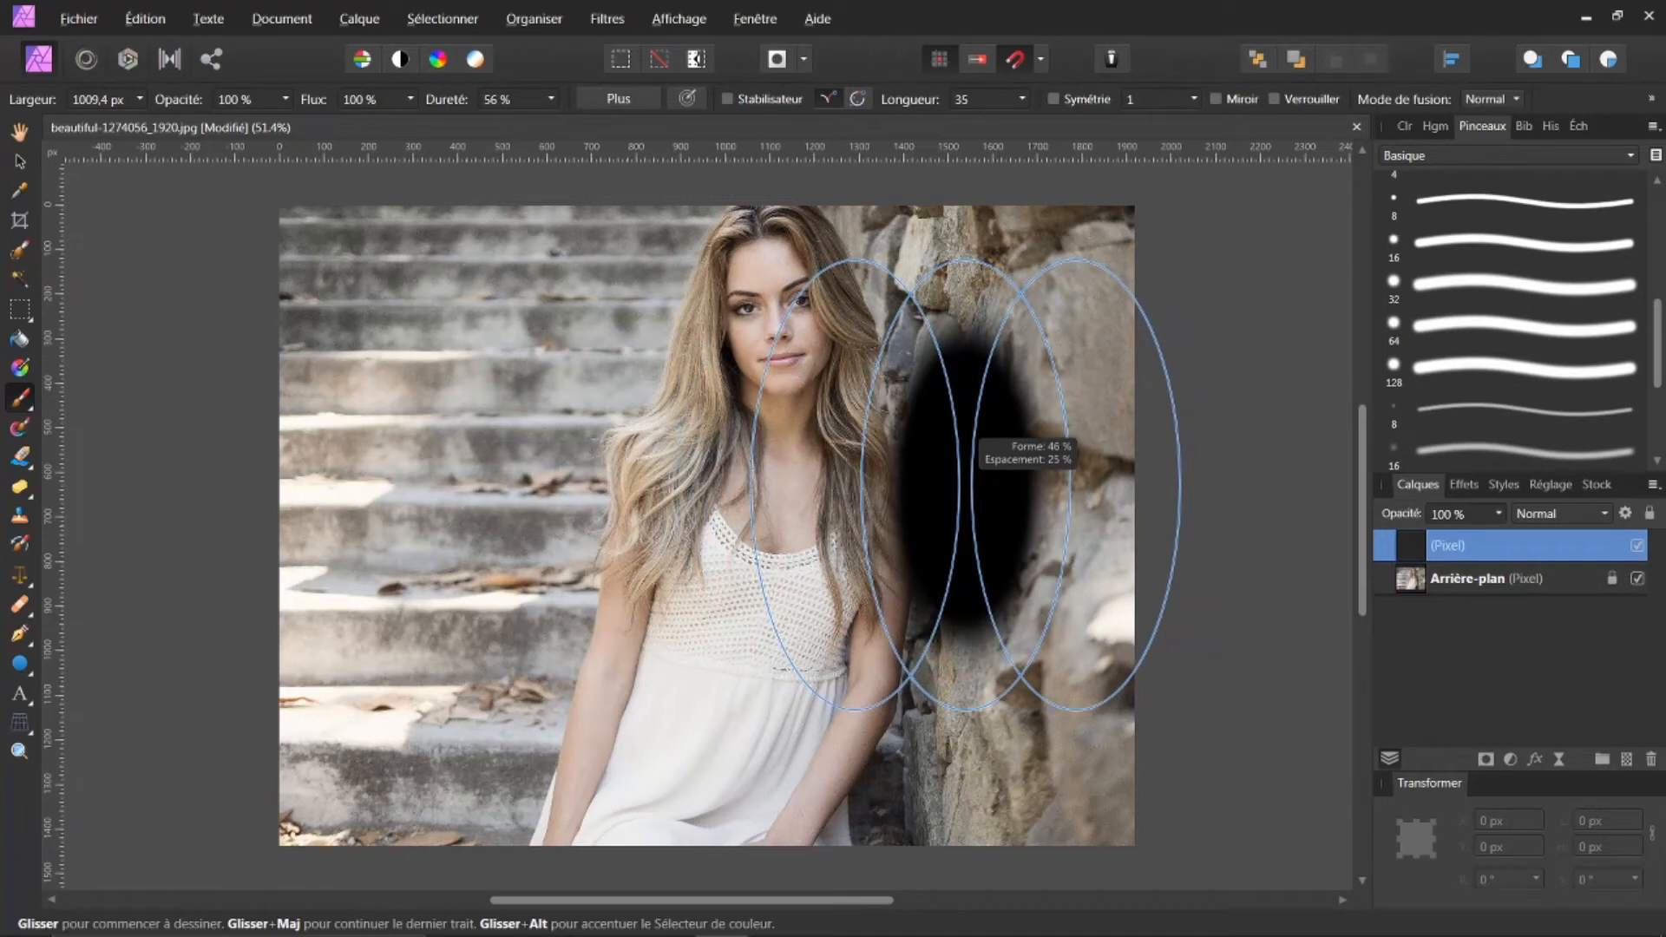
left_click_drag(951, 484, 959, 484)
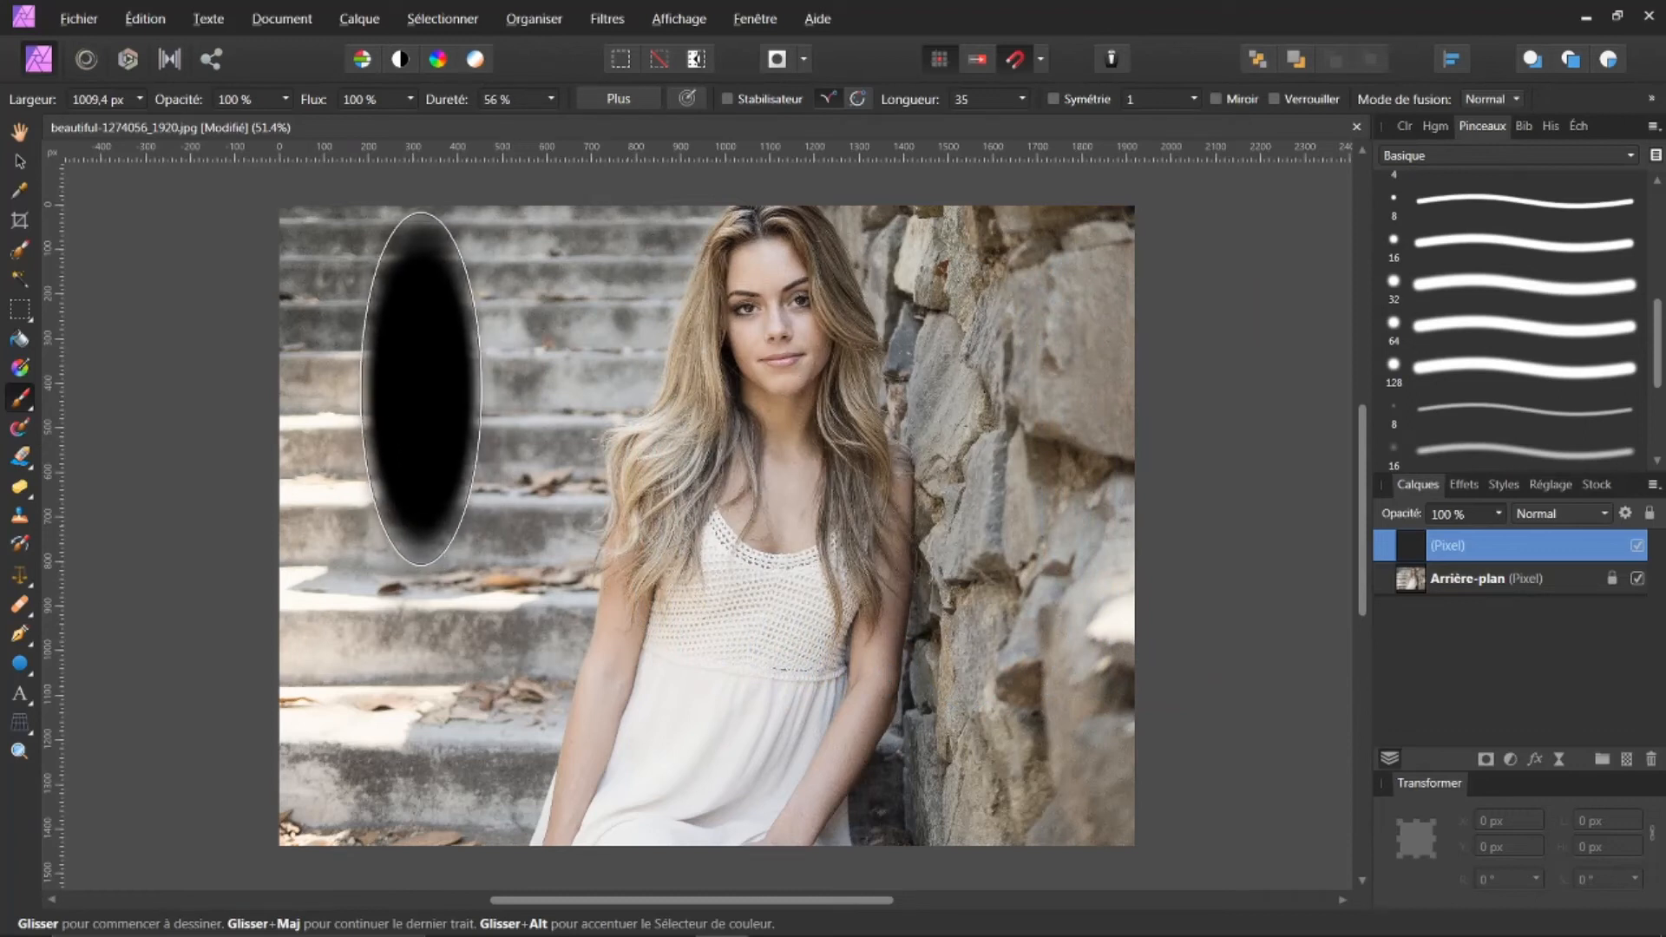
- Stamp three separate black elliptical dabs across the photo on the new layer and undo them all
left_click(422, 380)
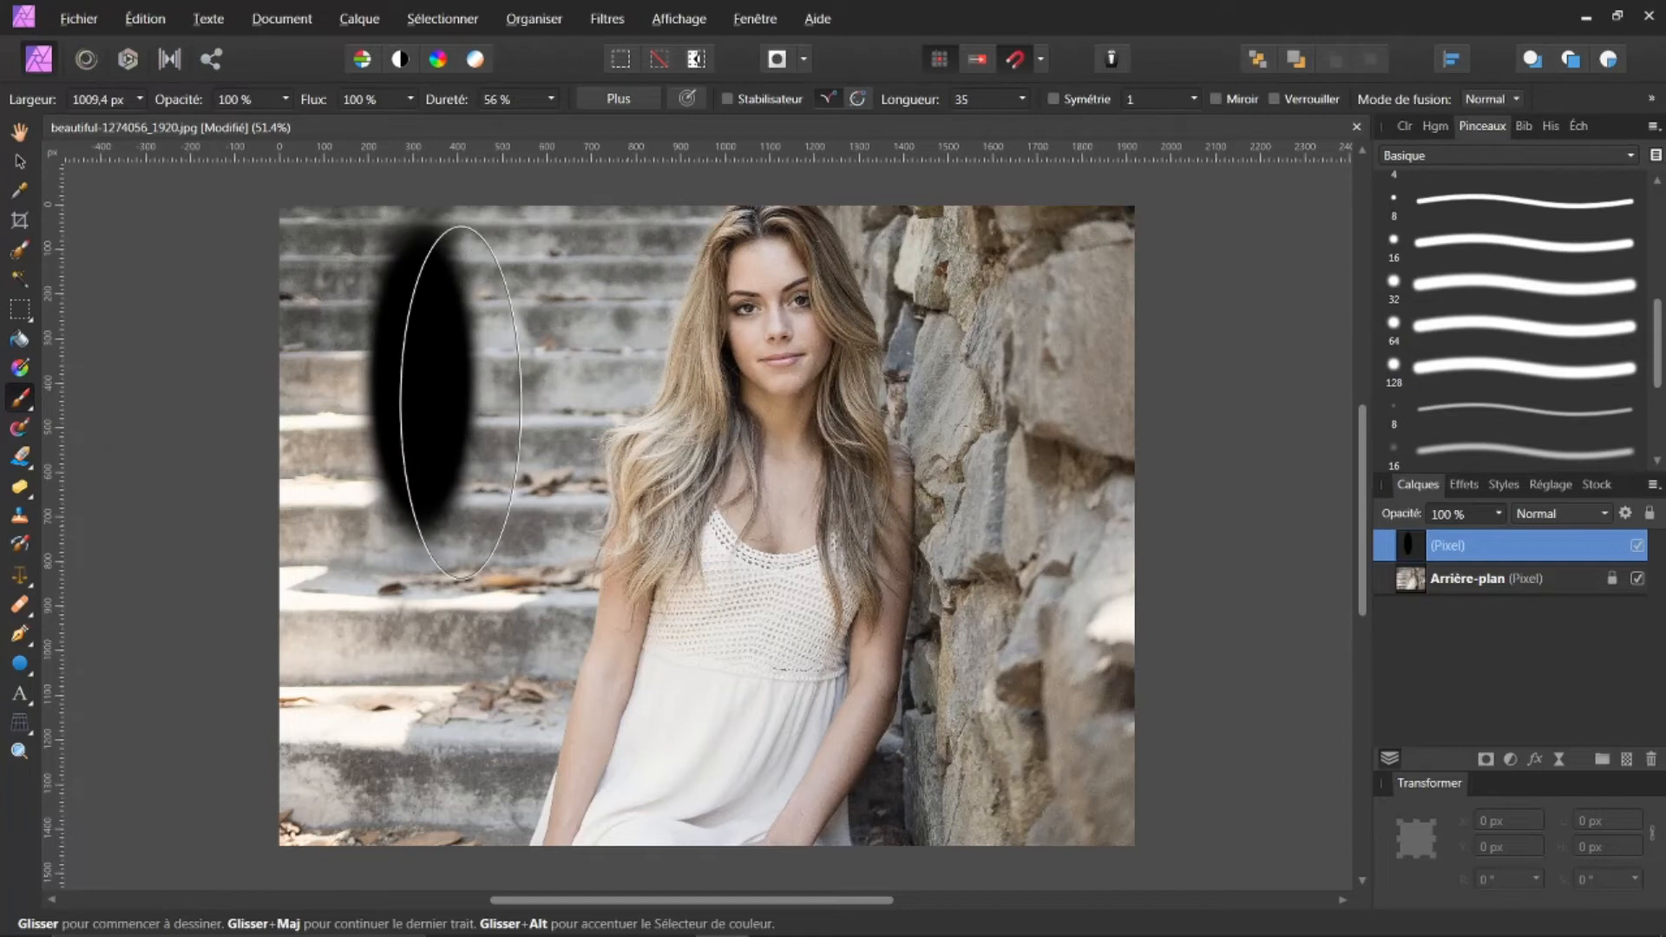
left_click(660, 477)
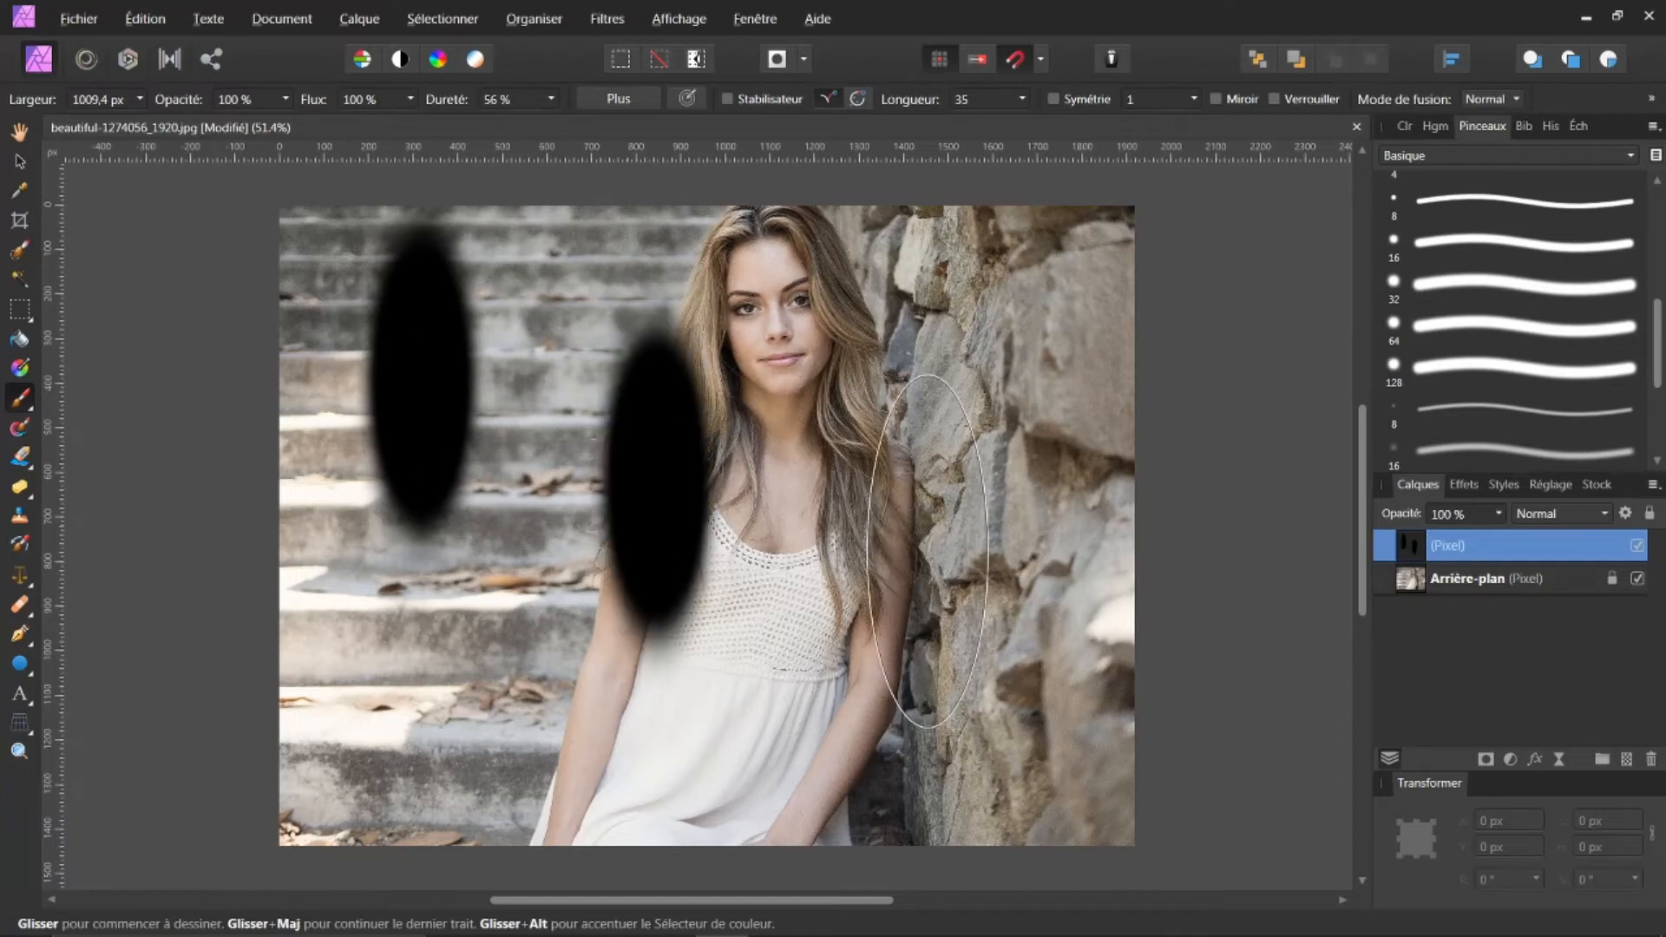
left_click(909, 542)
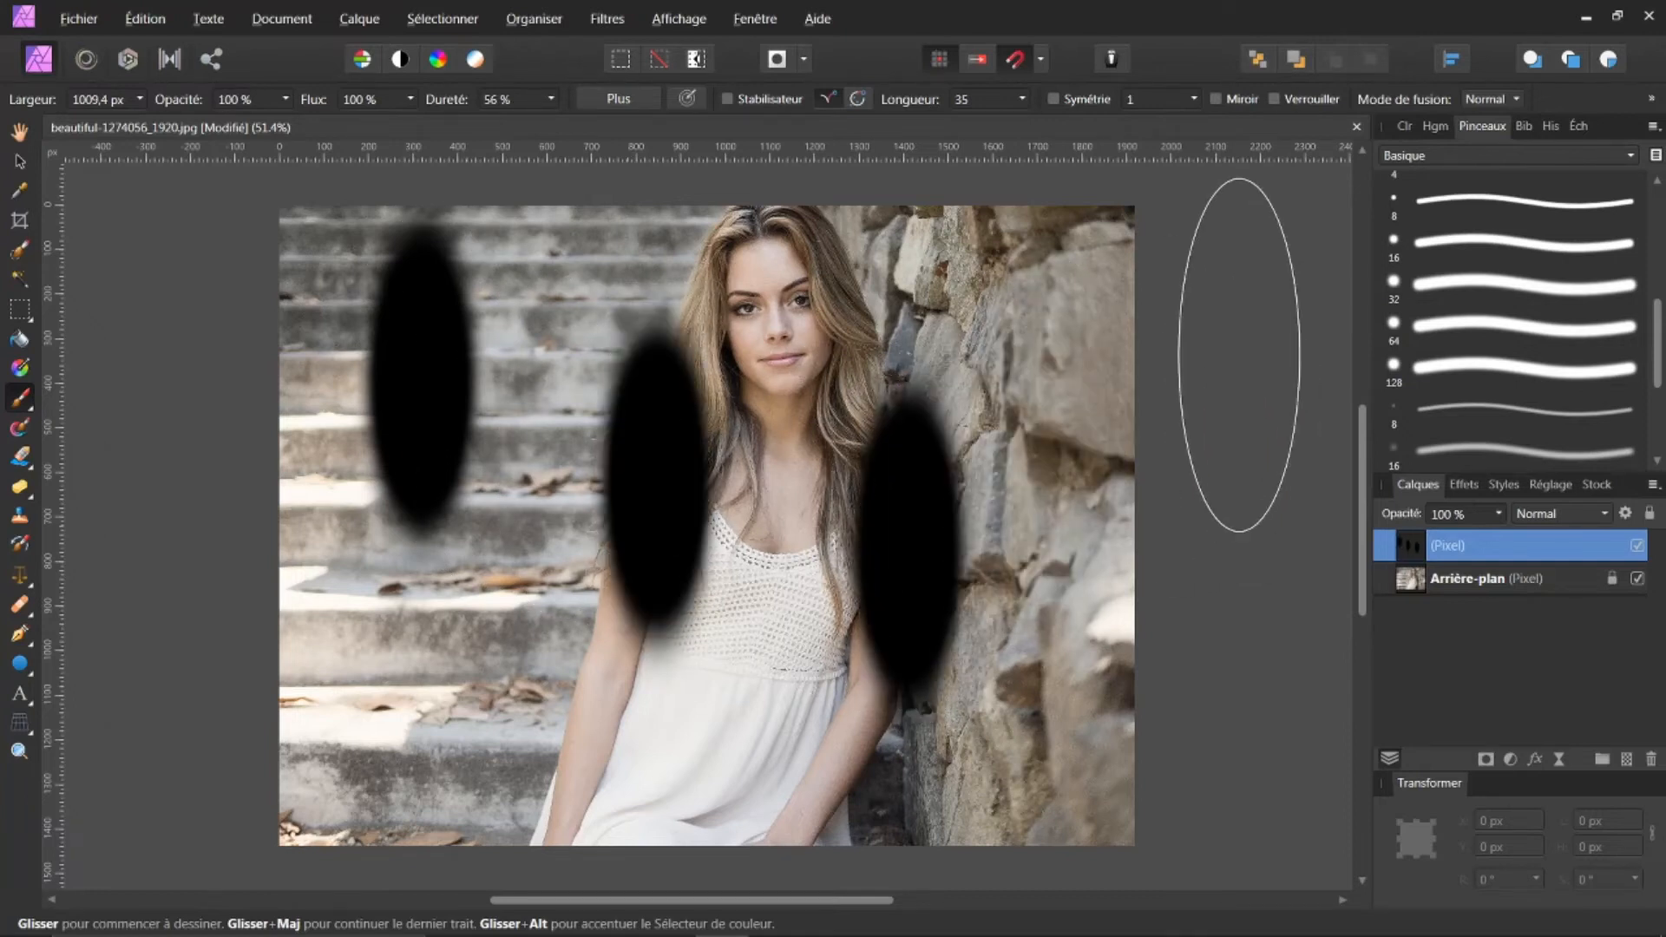
key("ctrl+z")
key("ctrl+z")
key("ctrl+z")
- Set the brush tip's shape to 31 % and spacing to 26 %, and its opacity to 37 %
mouse_move(981, 269)
left_mouse_down()
mouse_move(919, 268)
mouse_move(881, 297)
mouse_move(941, 417)
mouse_move(981, 428)
left_mouse_up()
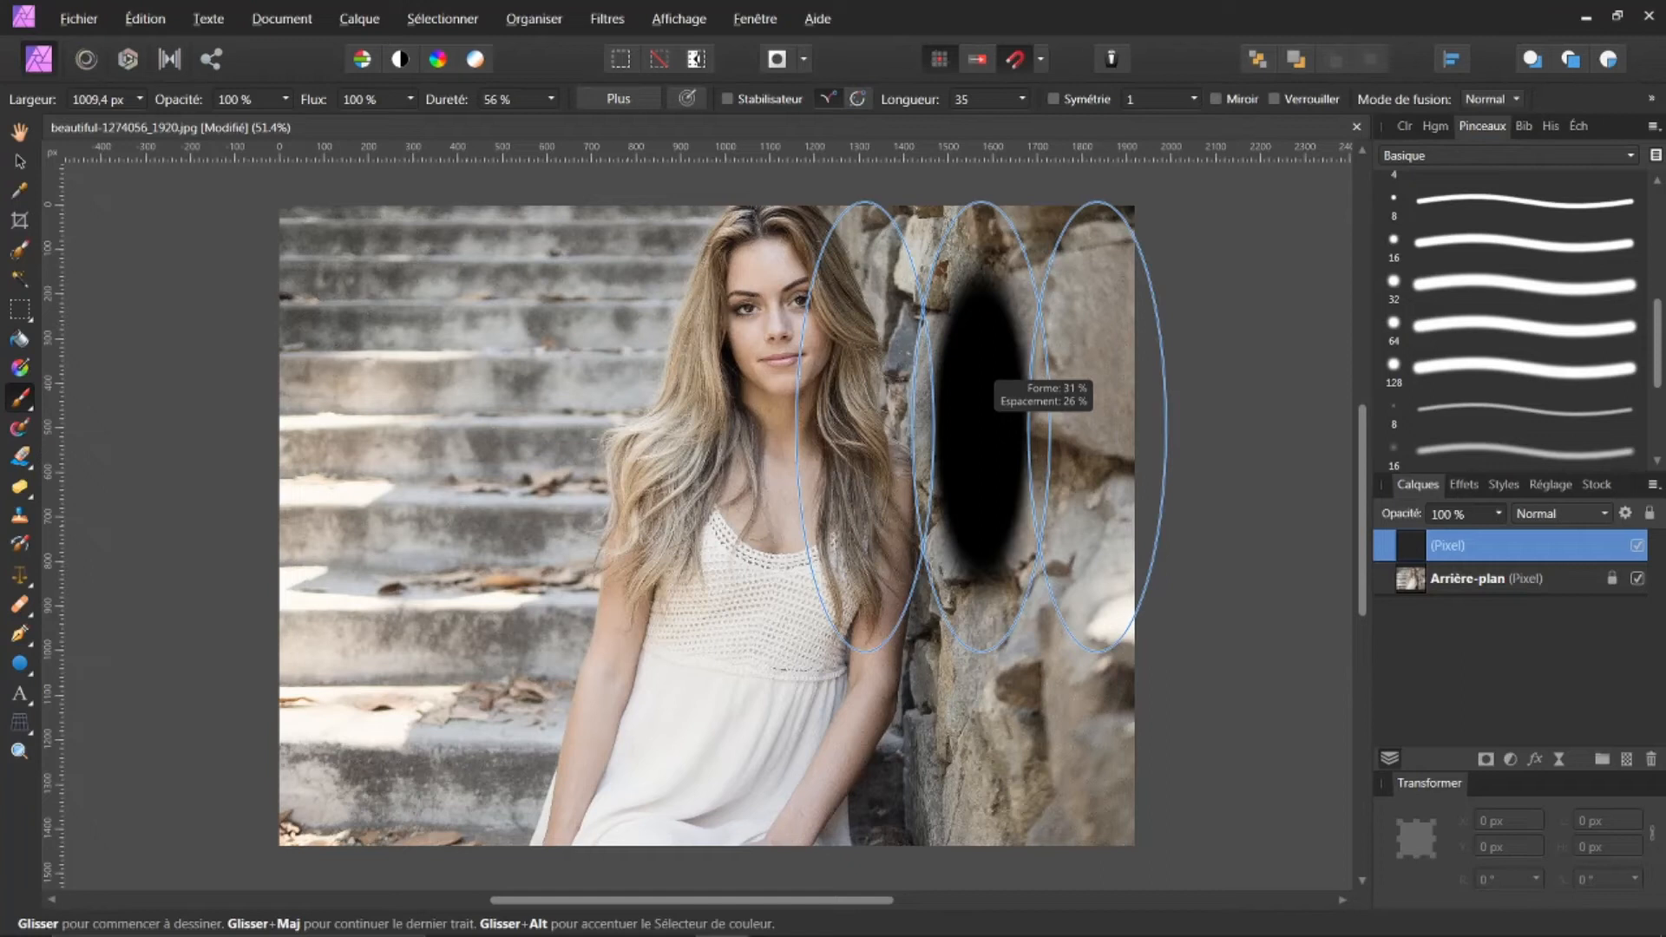
left_click_drag(981, 428, 981, 428)
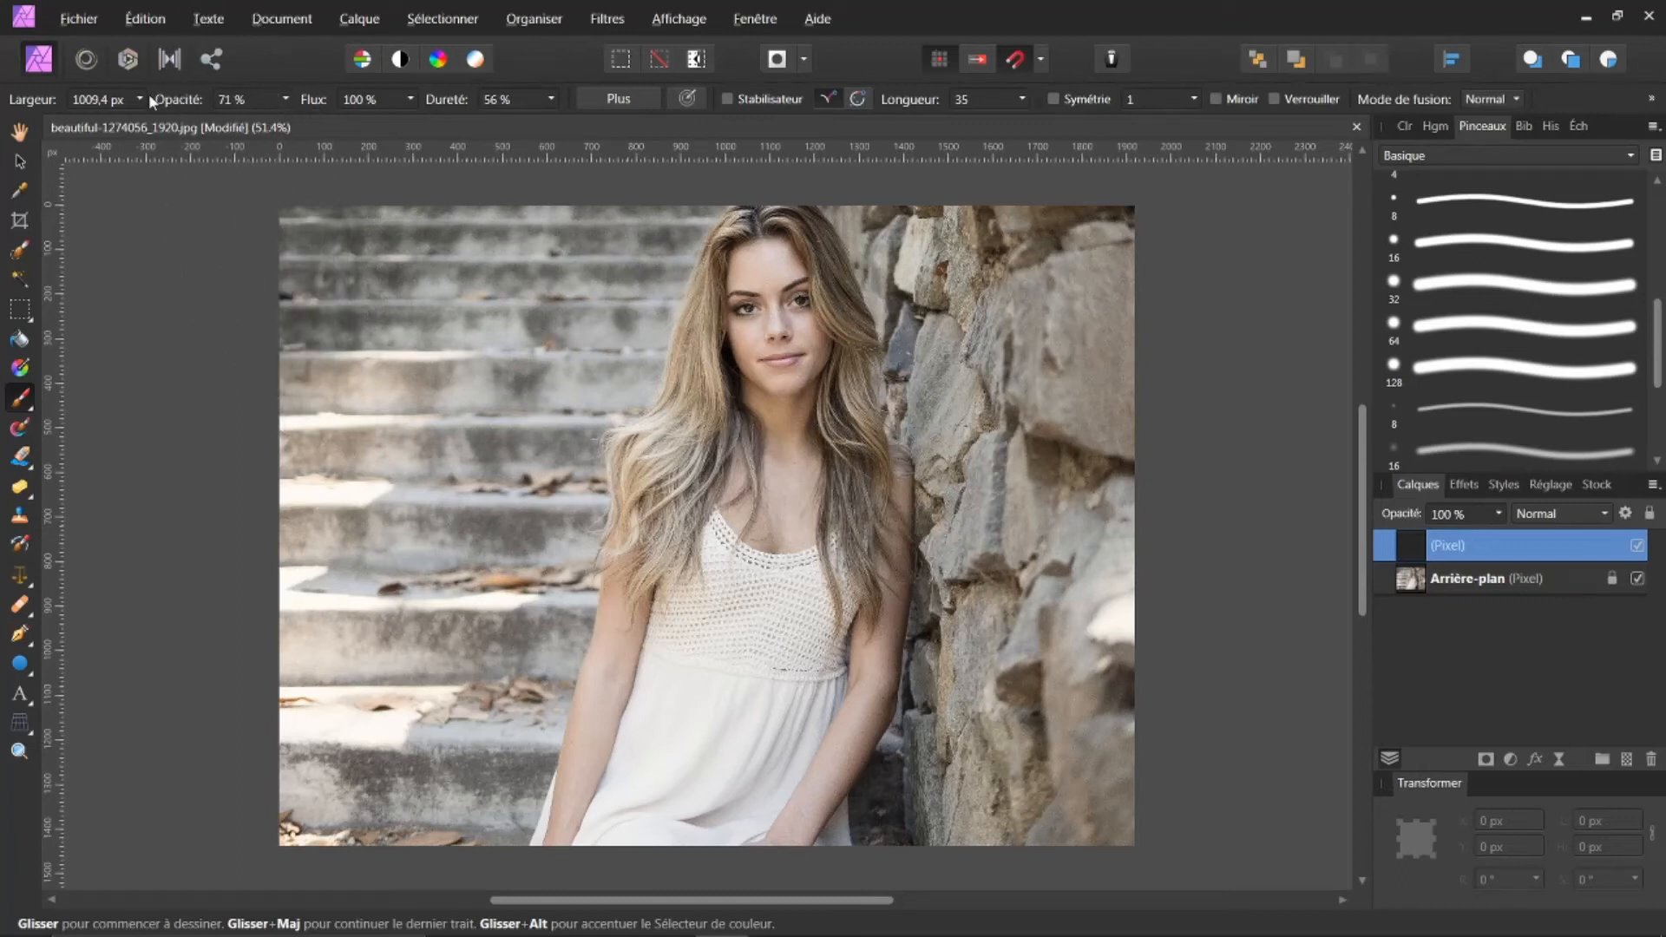
key("5")
key("4")
key("6")
key("3")
key("7")
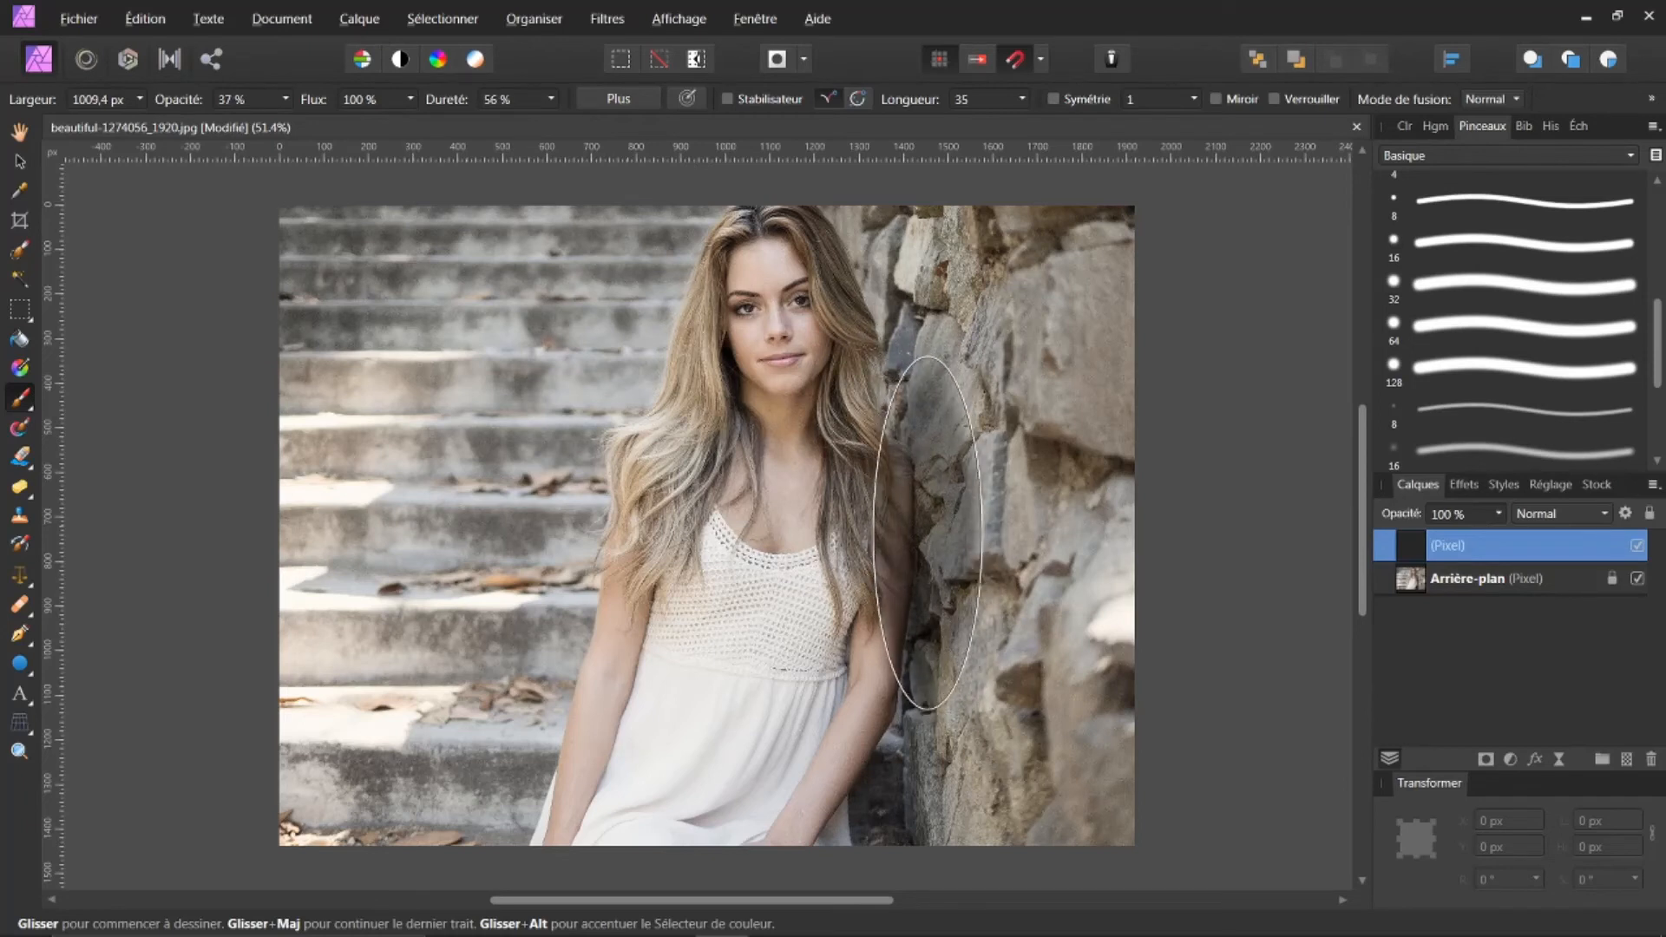
- Paint translucent black over the stone wall beside the woman and tilt the elliptical brush tip
left_click(928, 532)
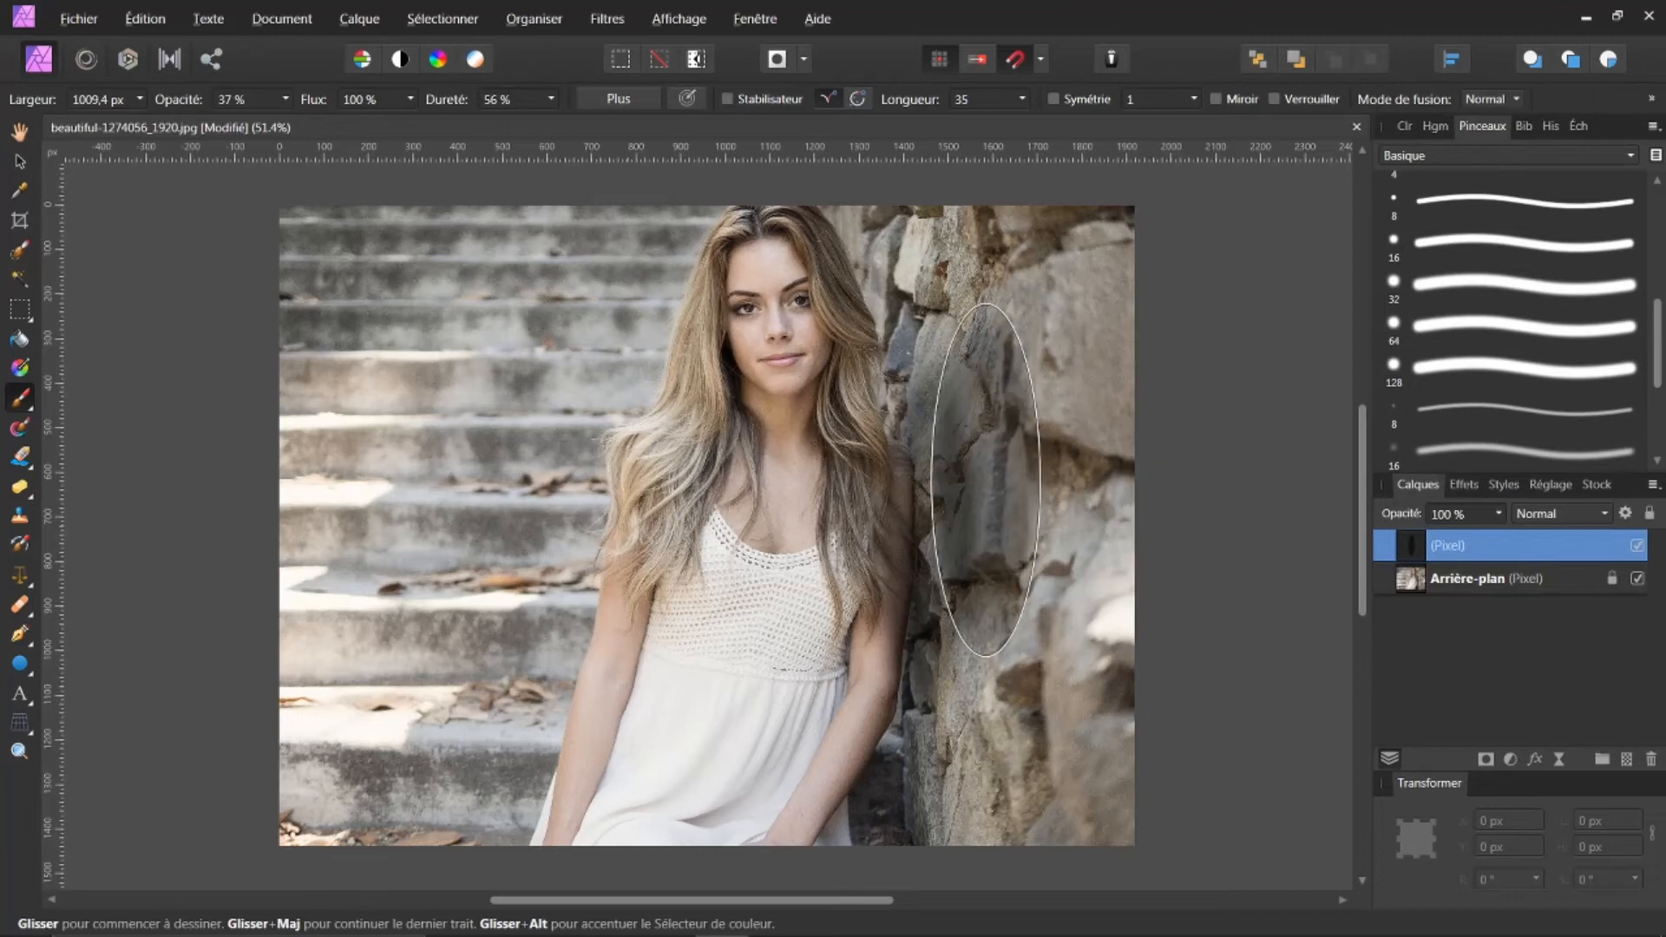
left_click_drag(984, 480, 988, 480)
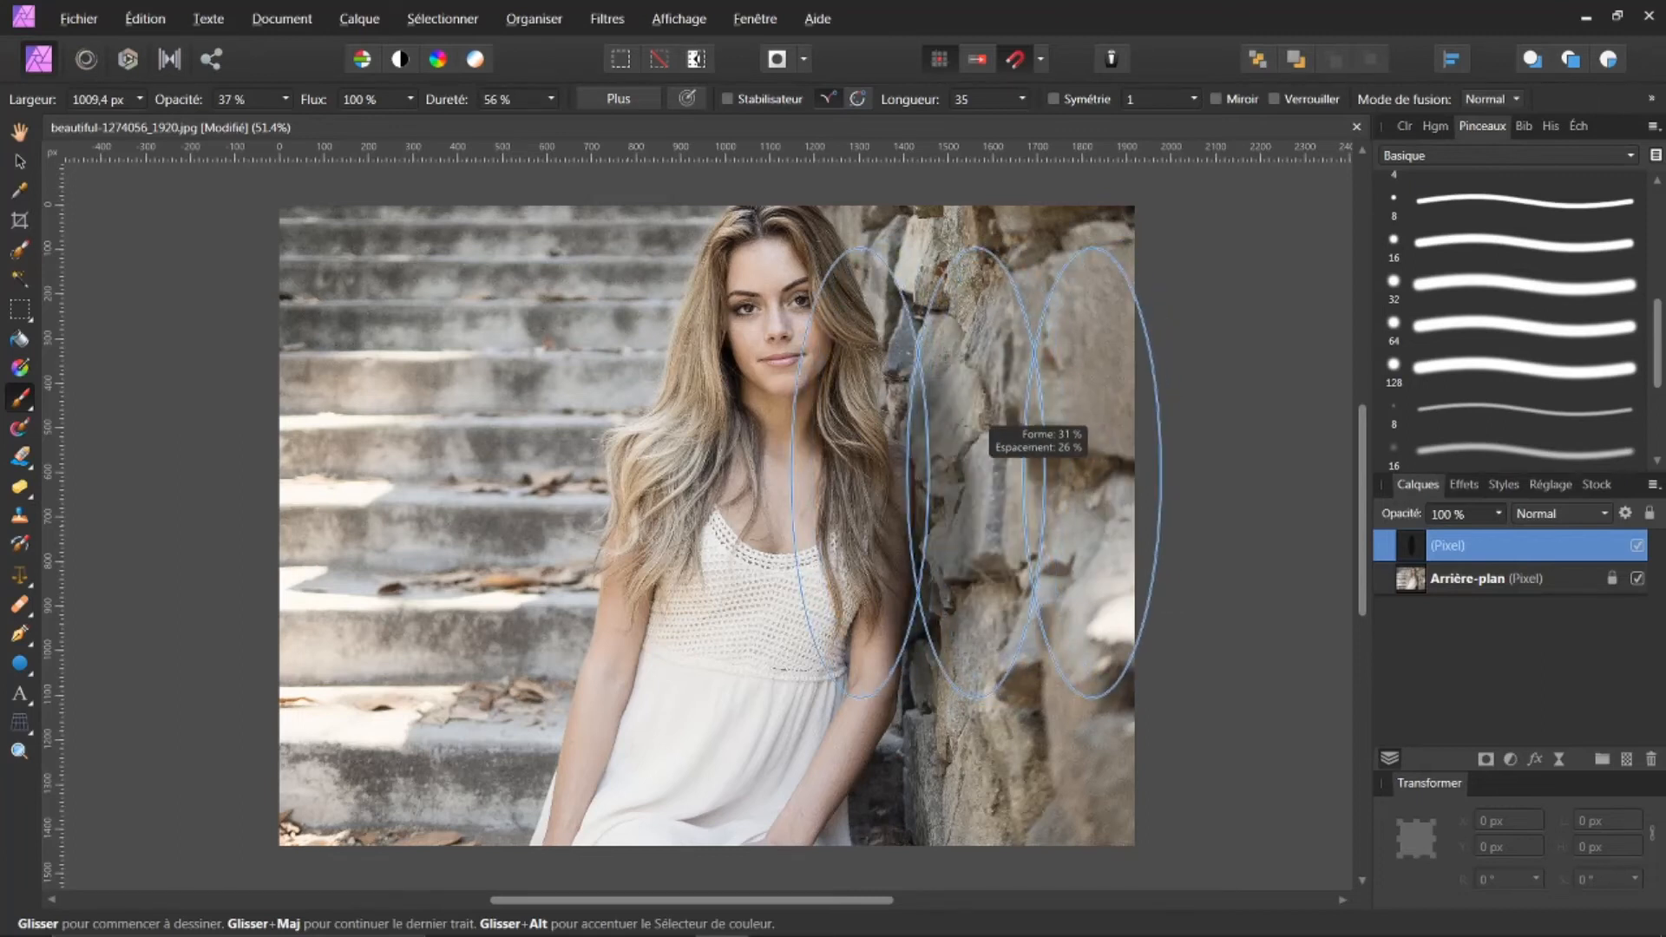
left_click_drag(976, 472, 978, 473)
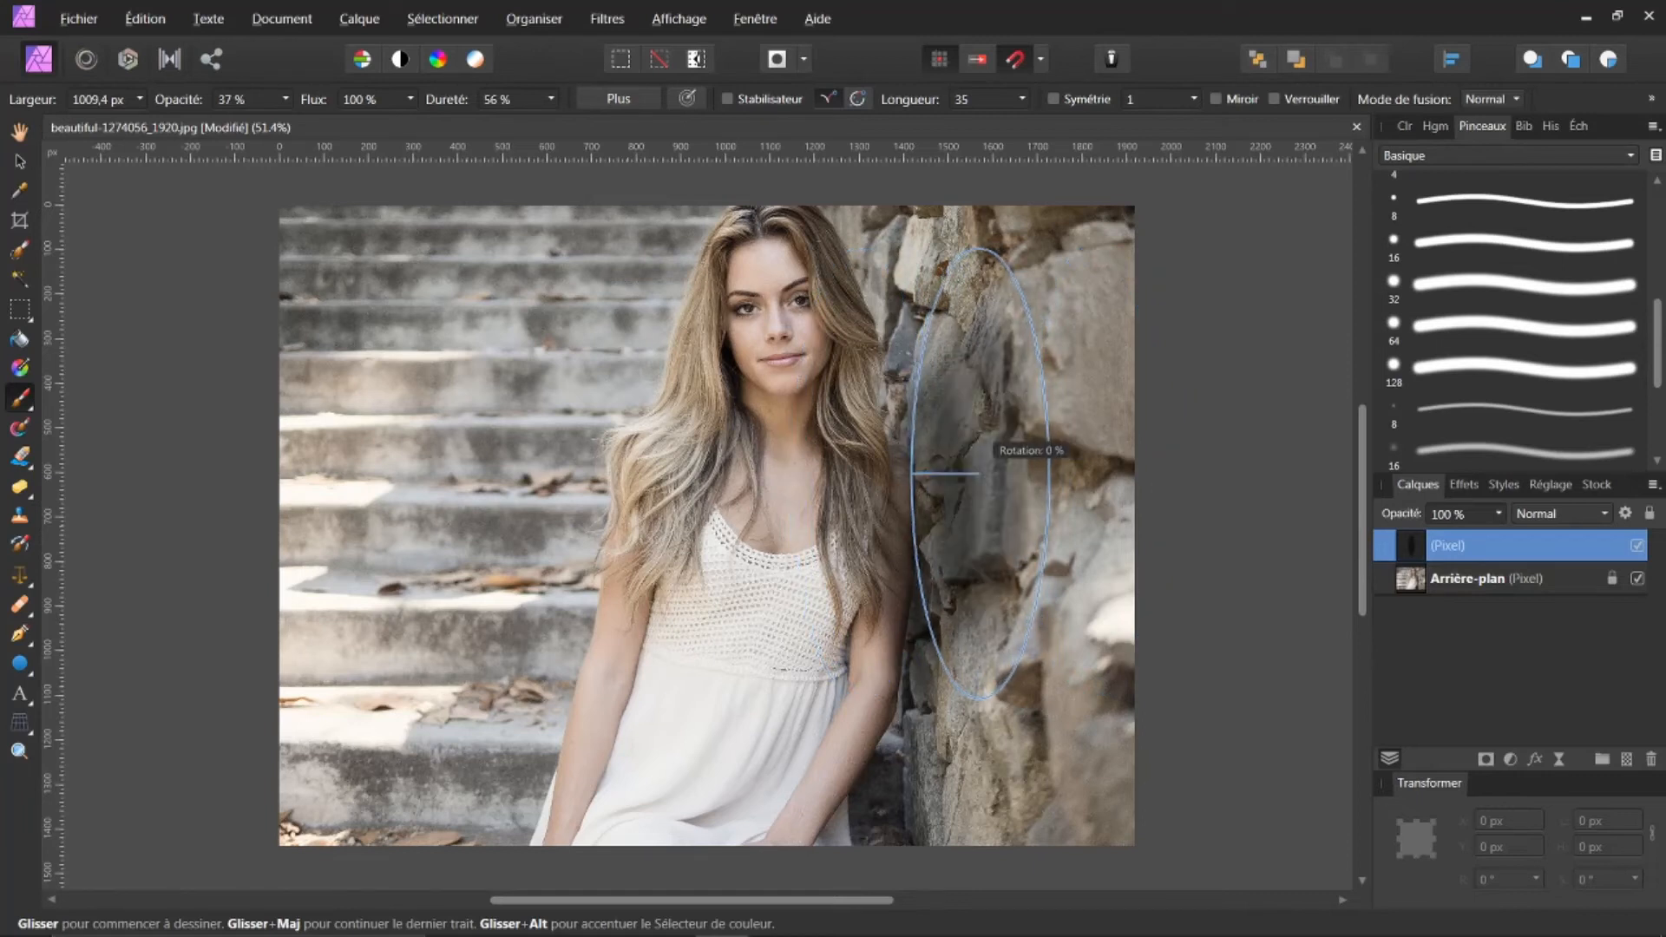
left_click_drag(987, 473, 1036, 473)
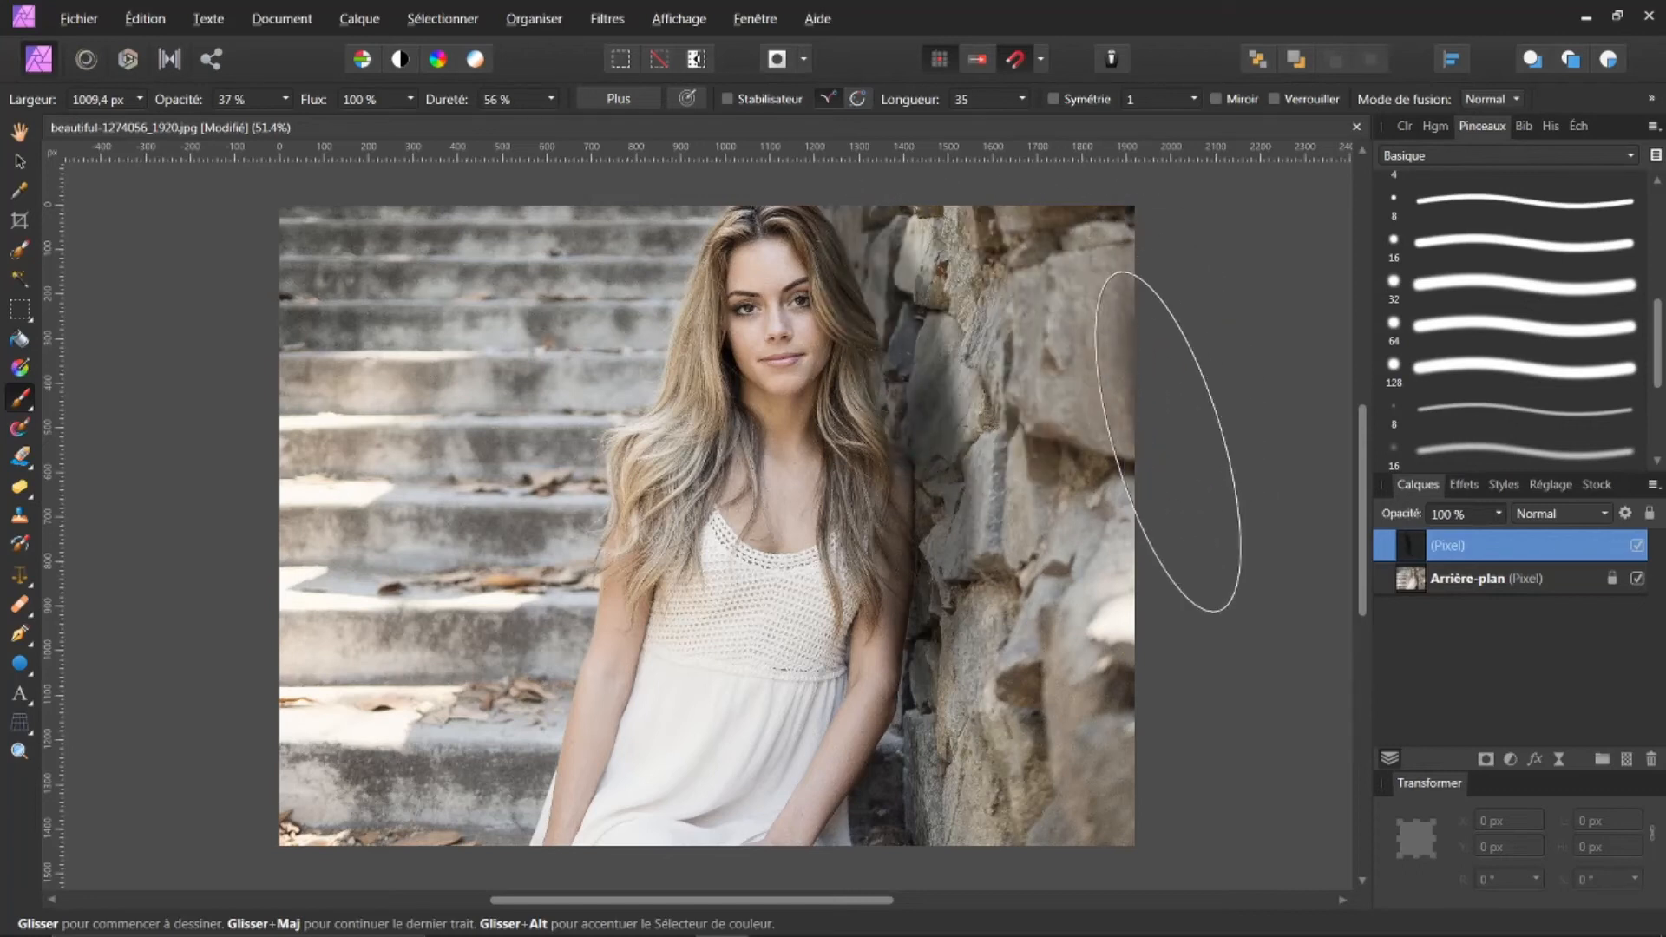
- Rotate the elliptical brush tip in small increments, first one way and back the other way
key("Left")
key("Left")
key("Left")
key("Left")
key("Left")
key("Left")
key("Left")
key("Left")
key("Left")
key("Left")
key("Left")
key("Right")
key("Right")
key("Right")
key("Right")
key("Right")
key("Right")
key("Right")
key("Right")
key("Right")
key("Right")
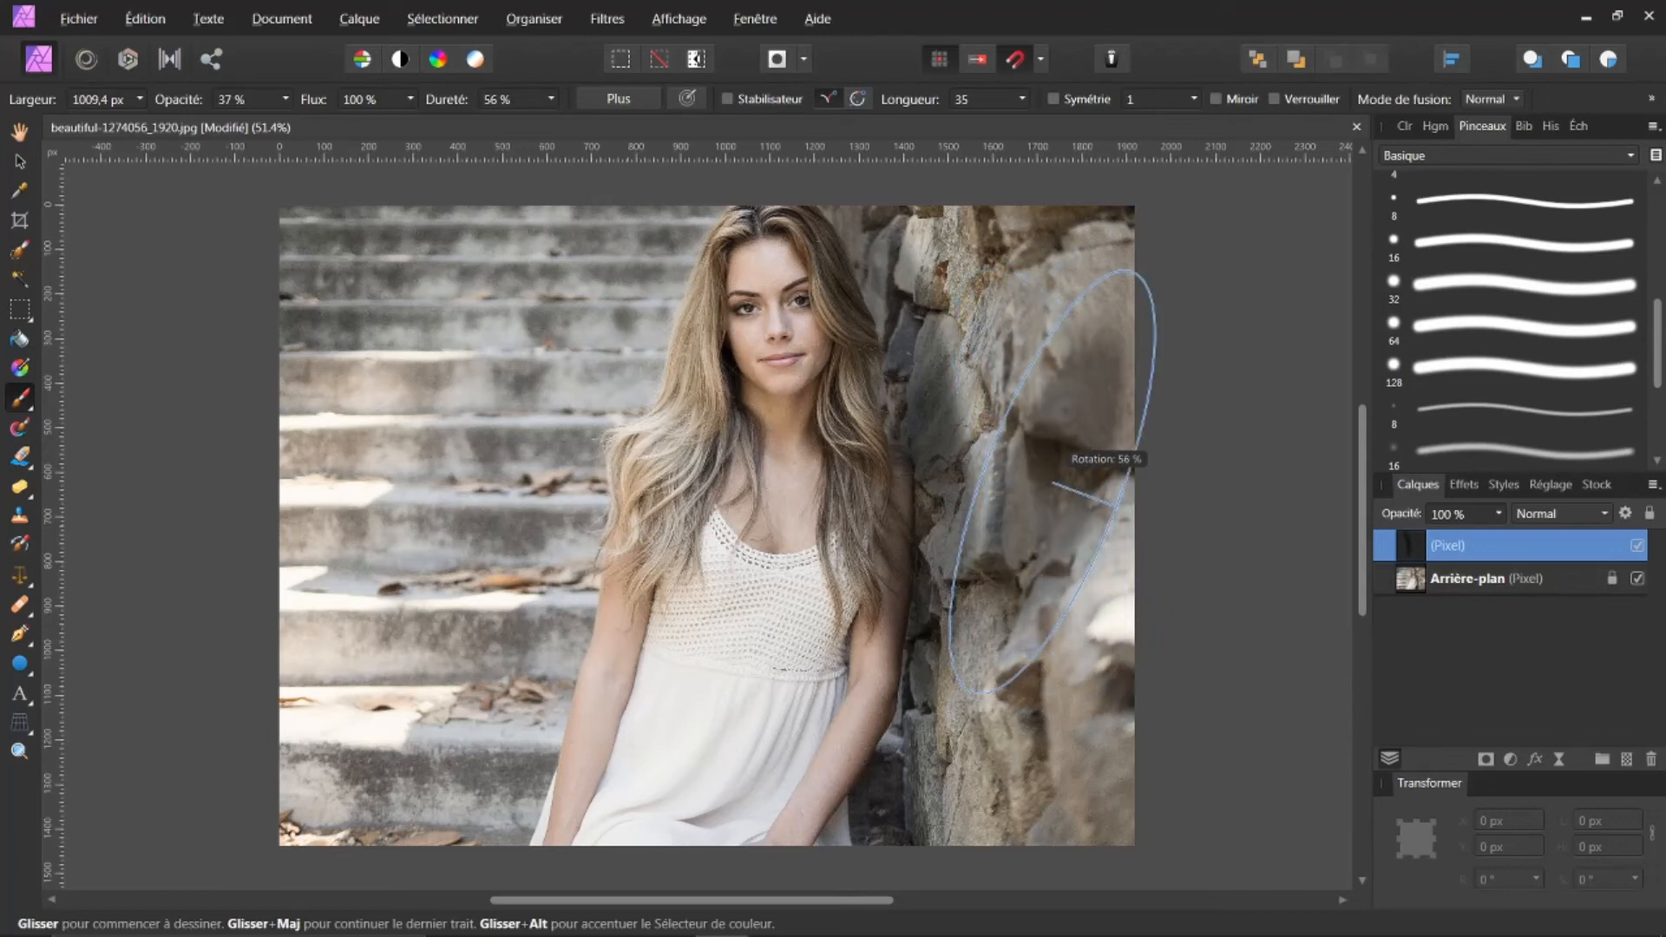
key("Left")
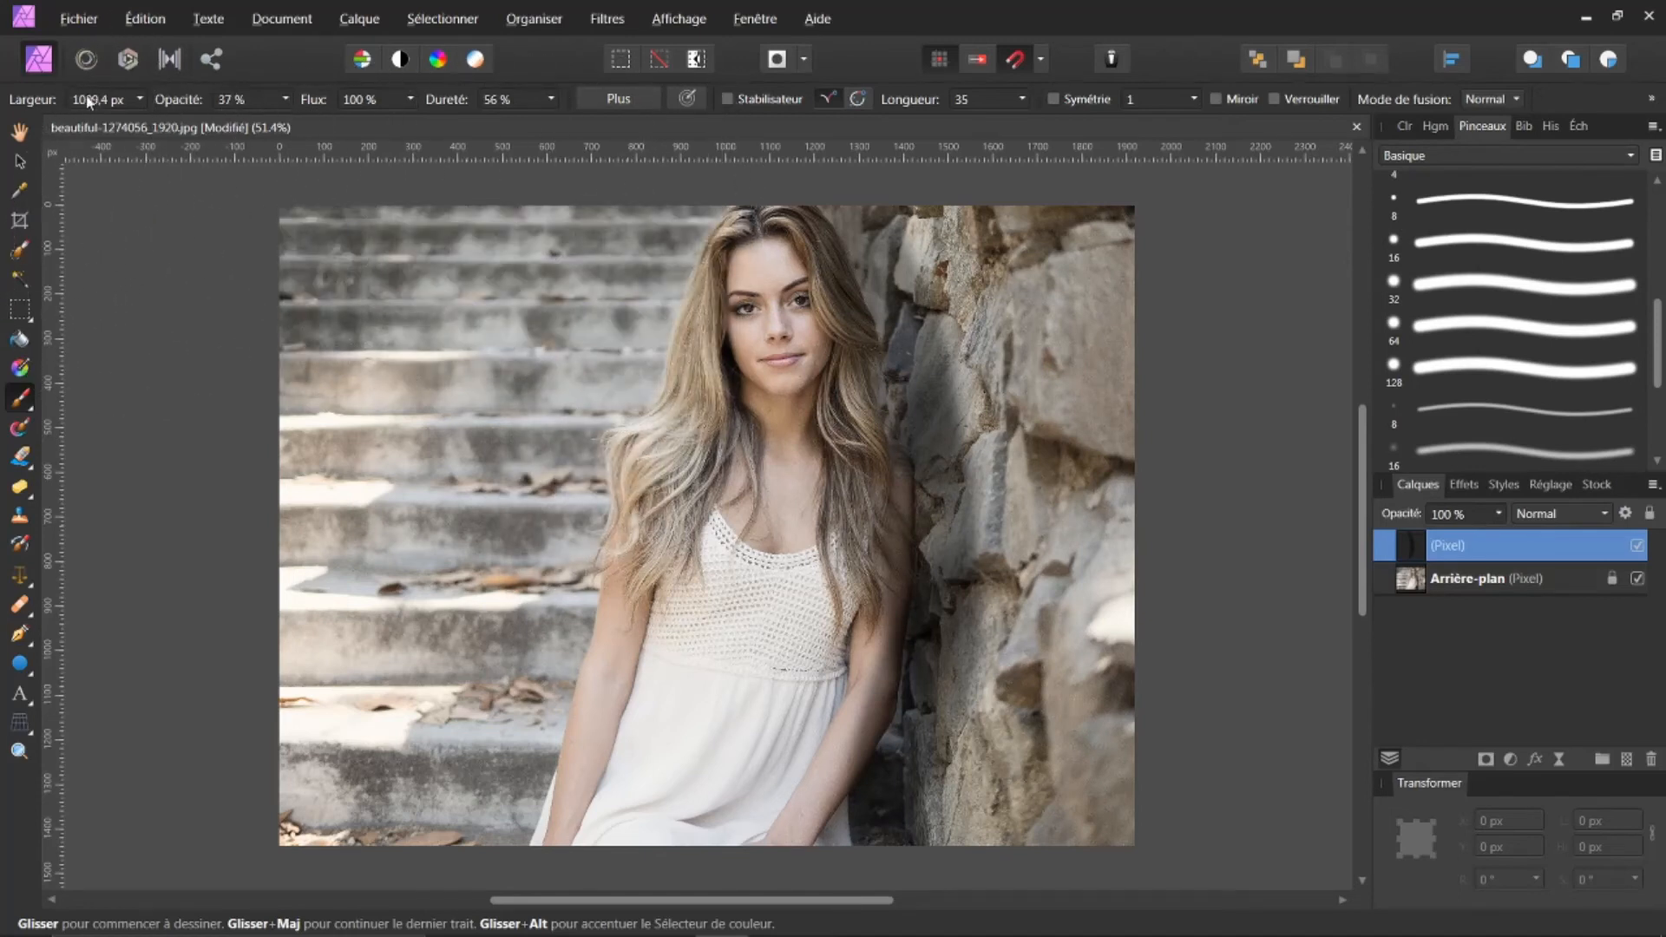
- Open the recent image Capture d'écran 2020-11-04 123621.jpg and switch to the Hand tool
left_click(80, 18)
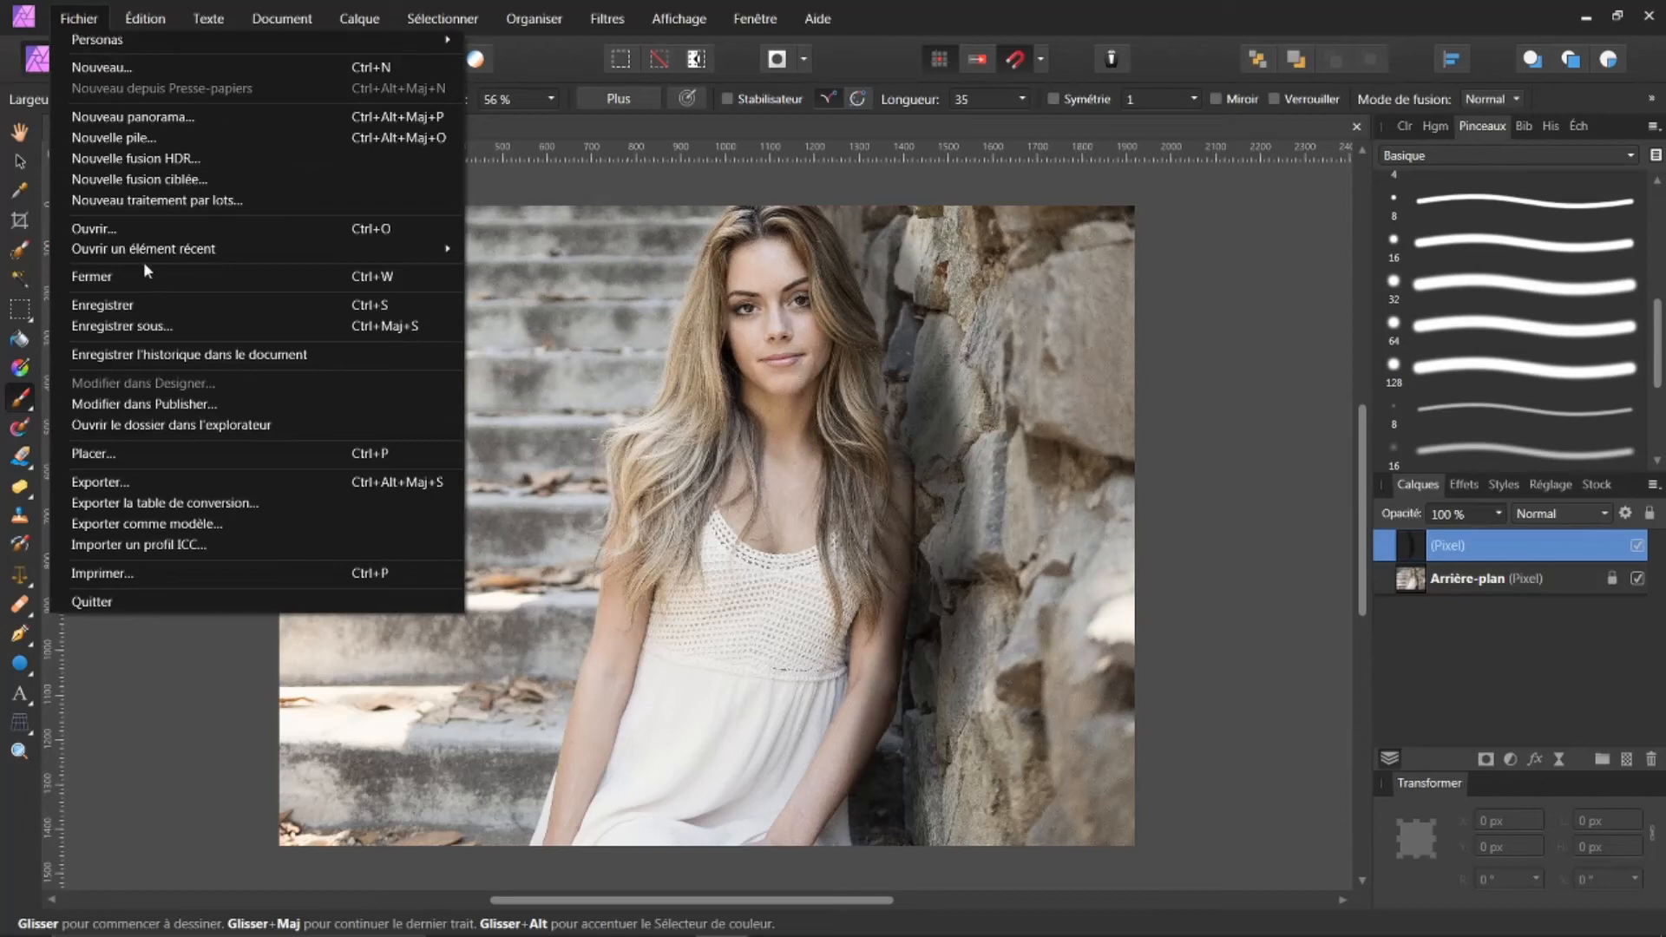
mouse_move(182, 253)
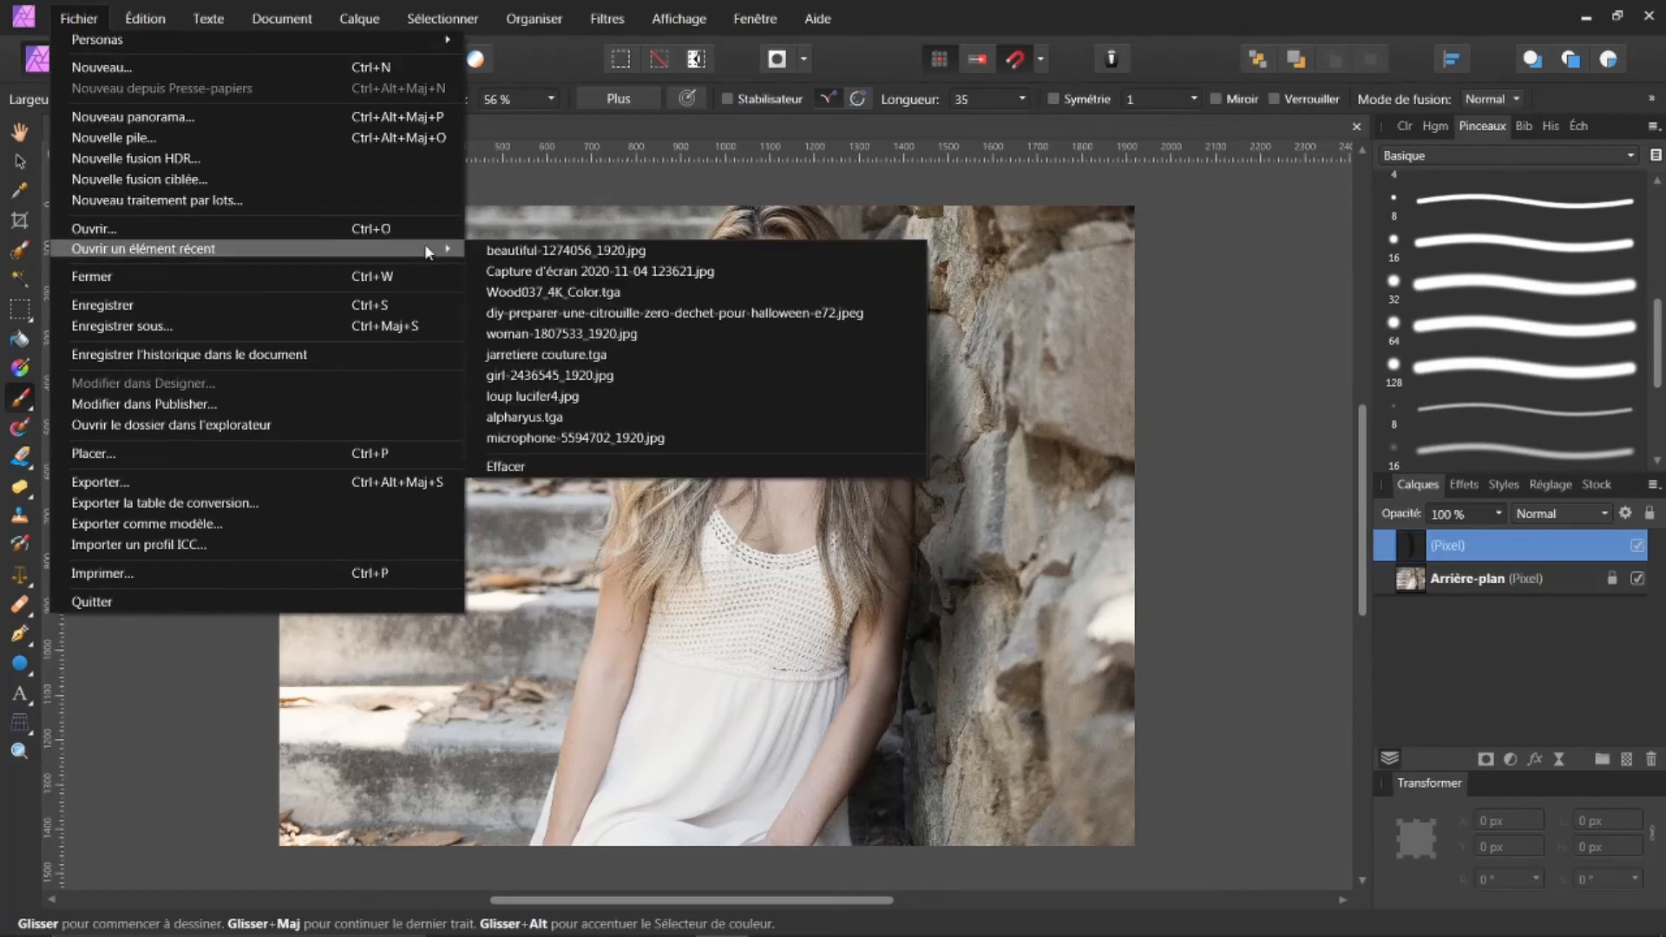
left_click(505, 271)
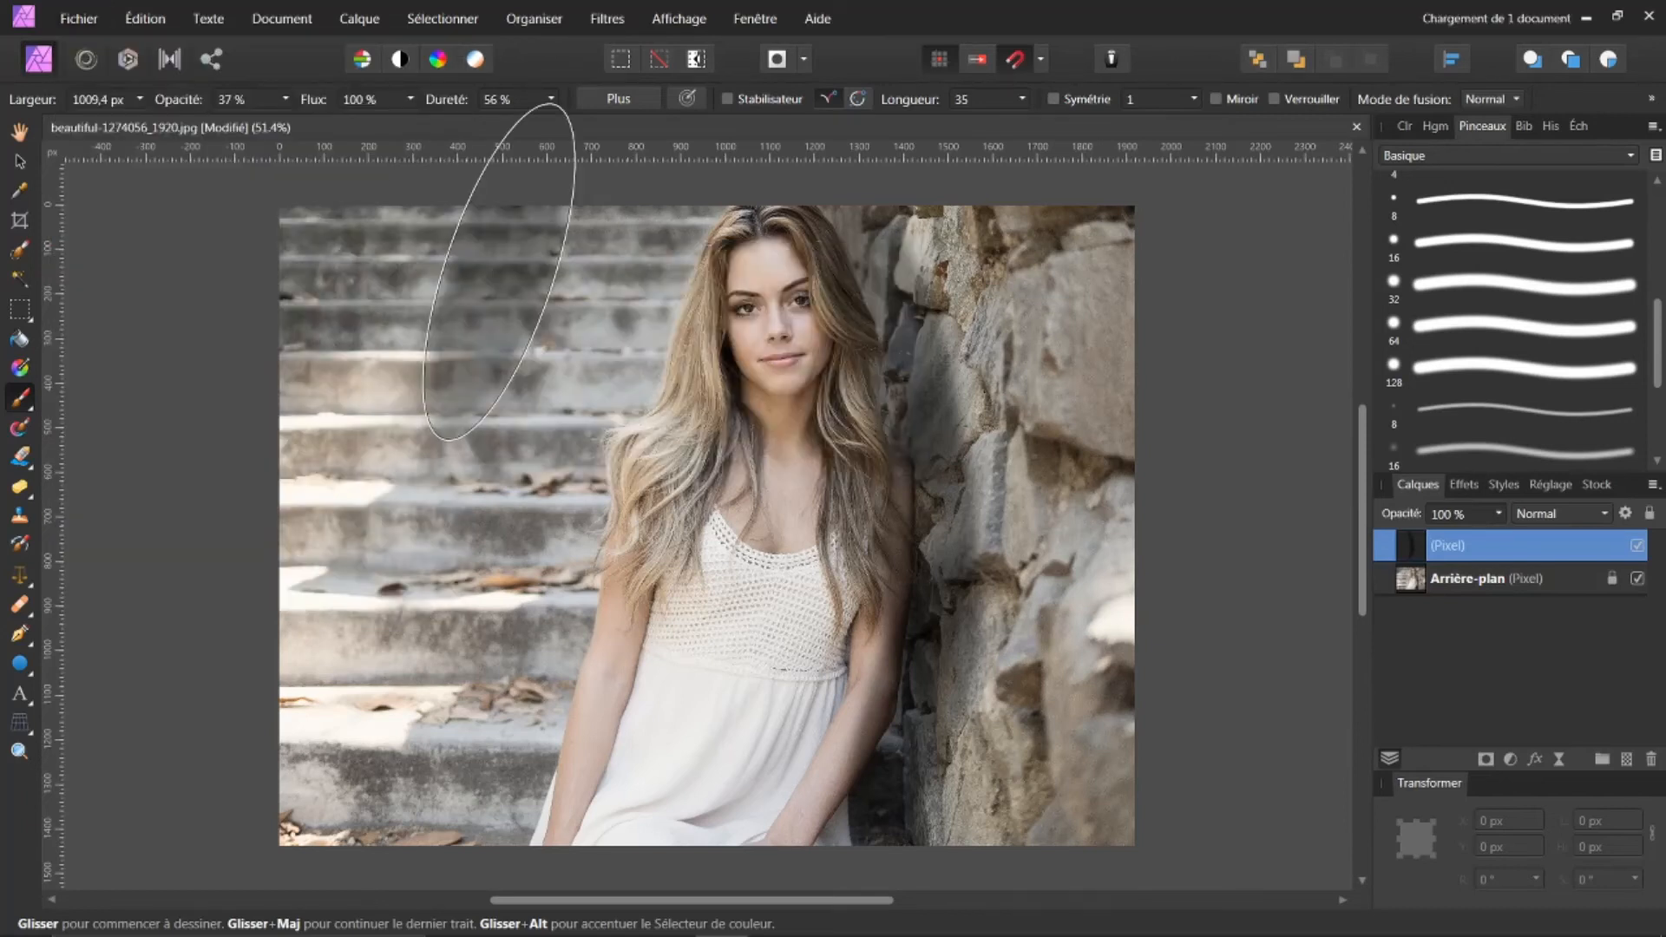
key("h")
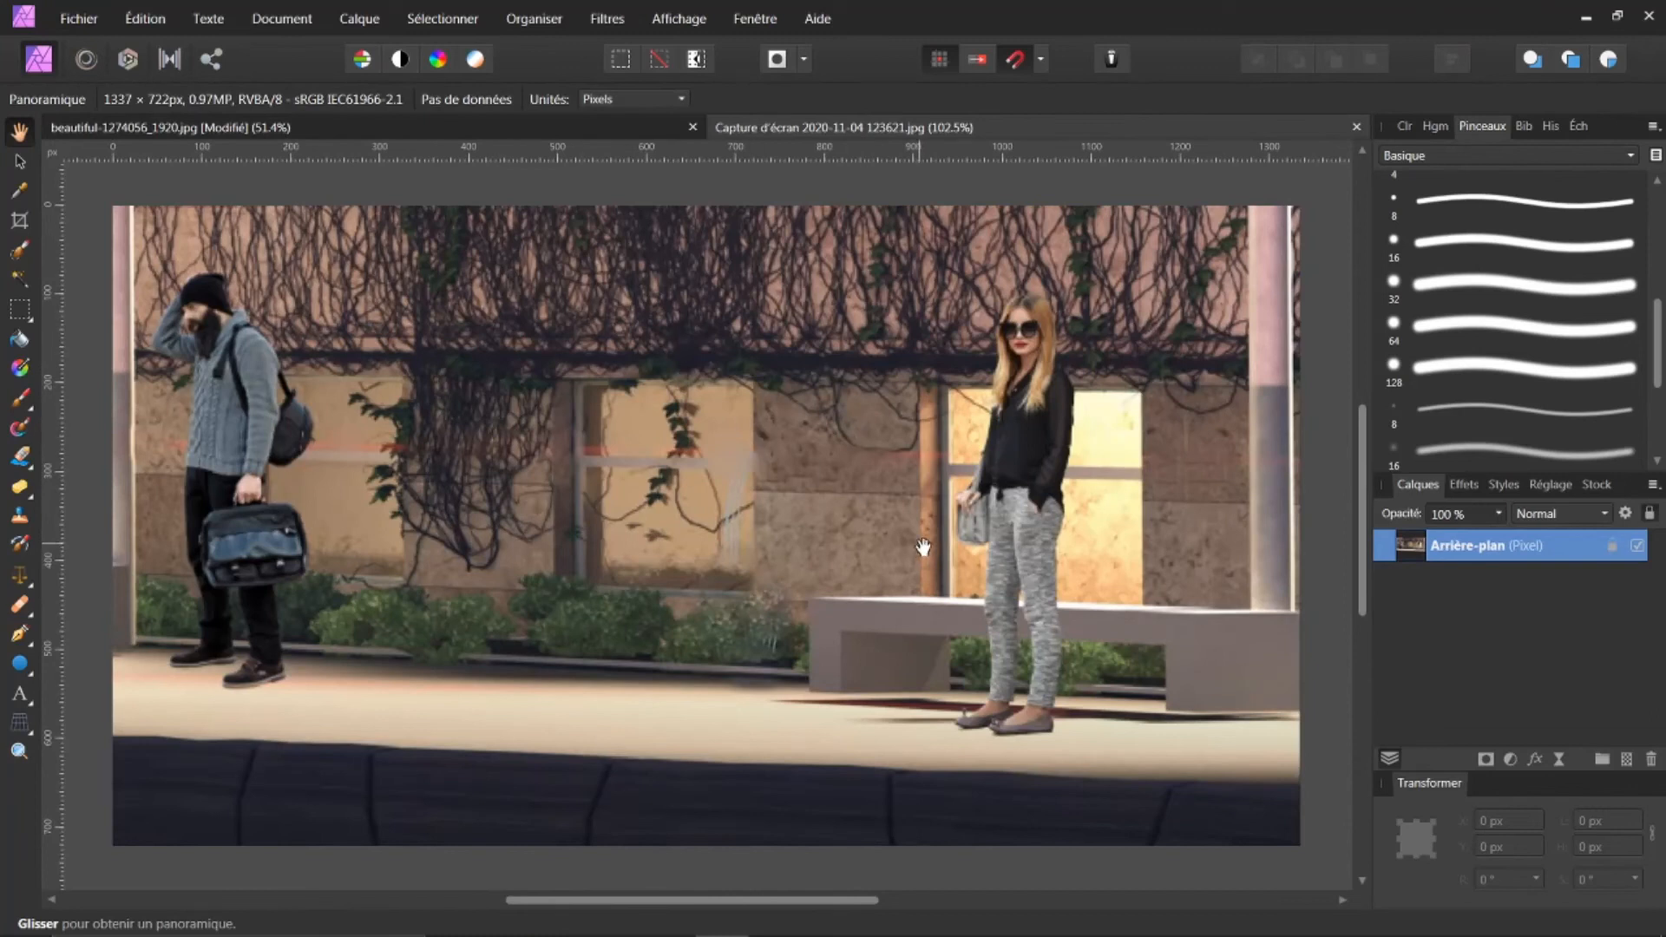
- Take the Paint Brush tool and set its width to 214.4 px and hardness to 50 %
left_click(21, 400)
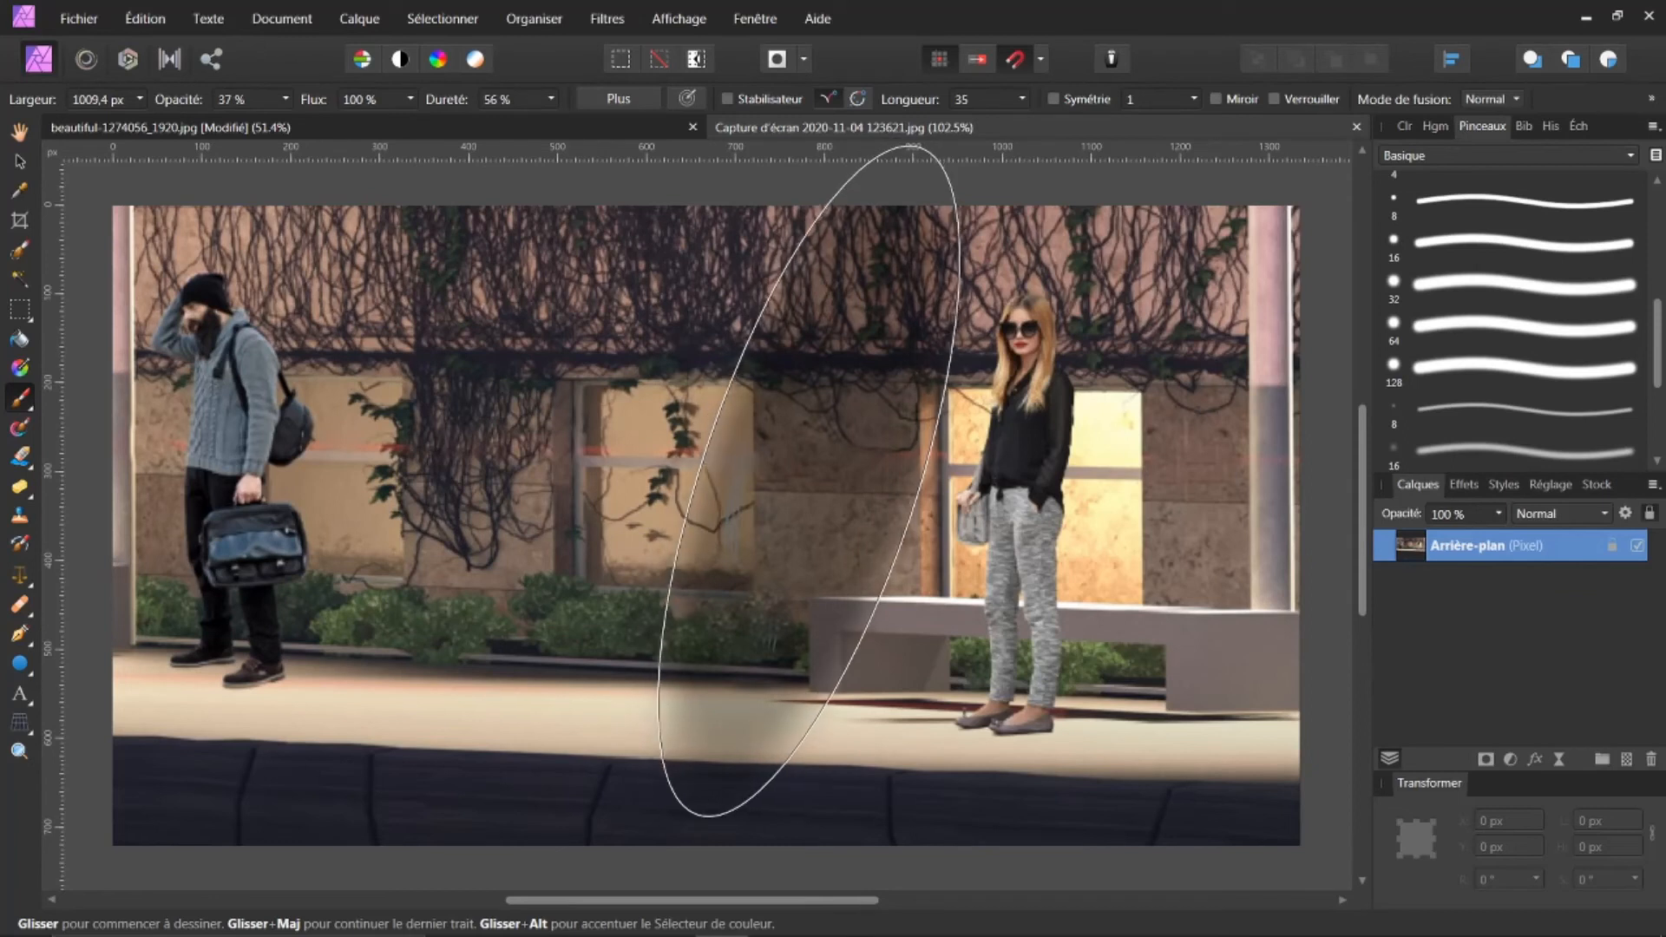
left_click_drag(807, 482, 807, 480)
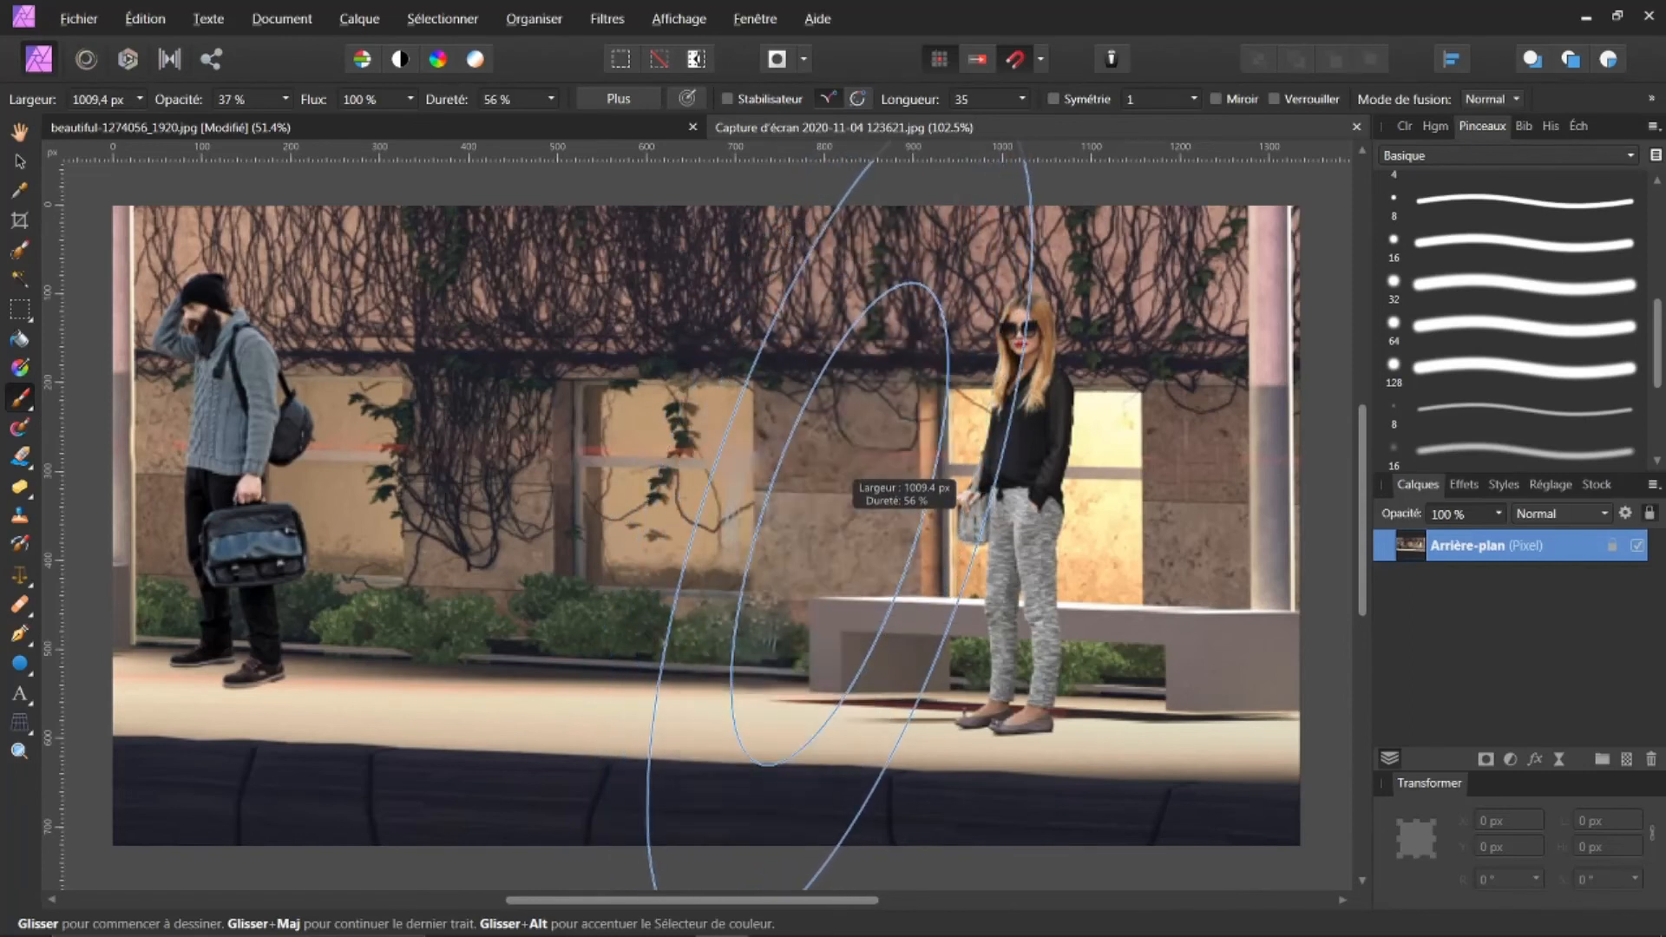
mouse_move(839, 519)
left_mouse_down()
mouse_move(838, 534)
mouse_move(839, 509)
mouse_move(838, 529)
mouse_move(671, 527)
left_mouse_up()
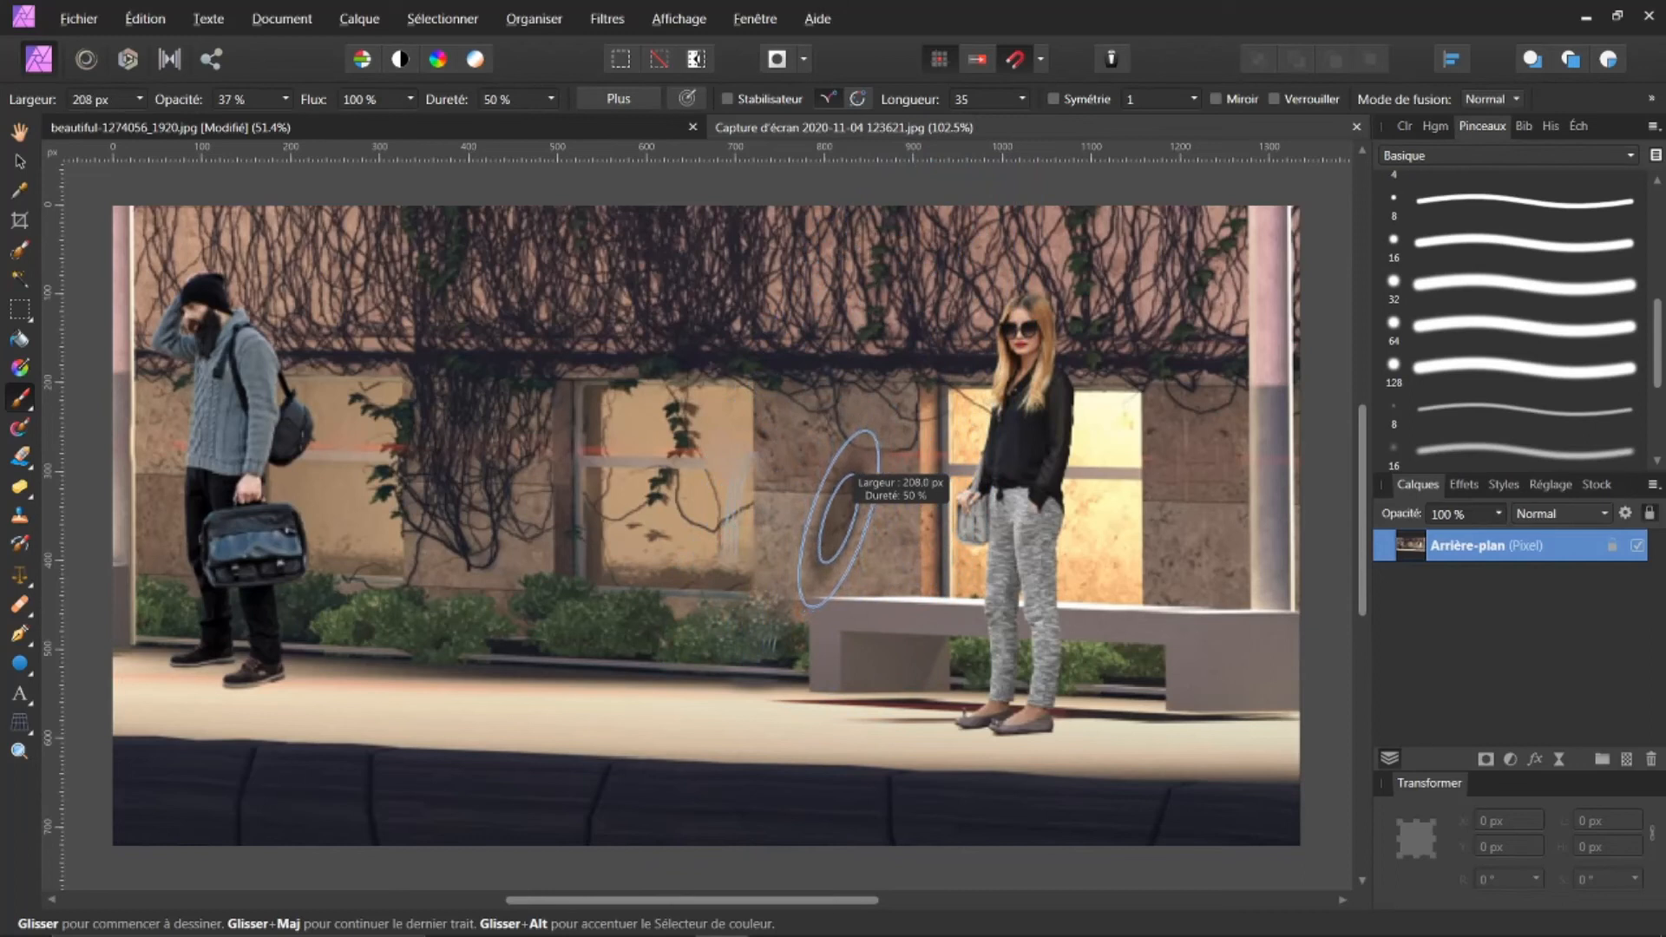
left_click_drag(668, 527, 669, 526)
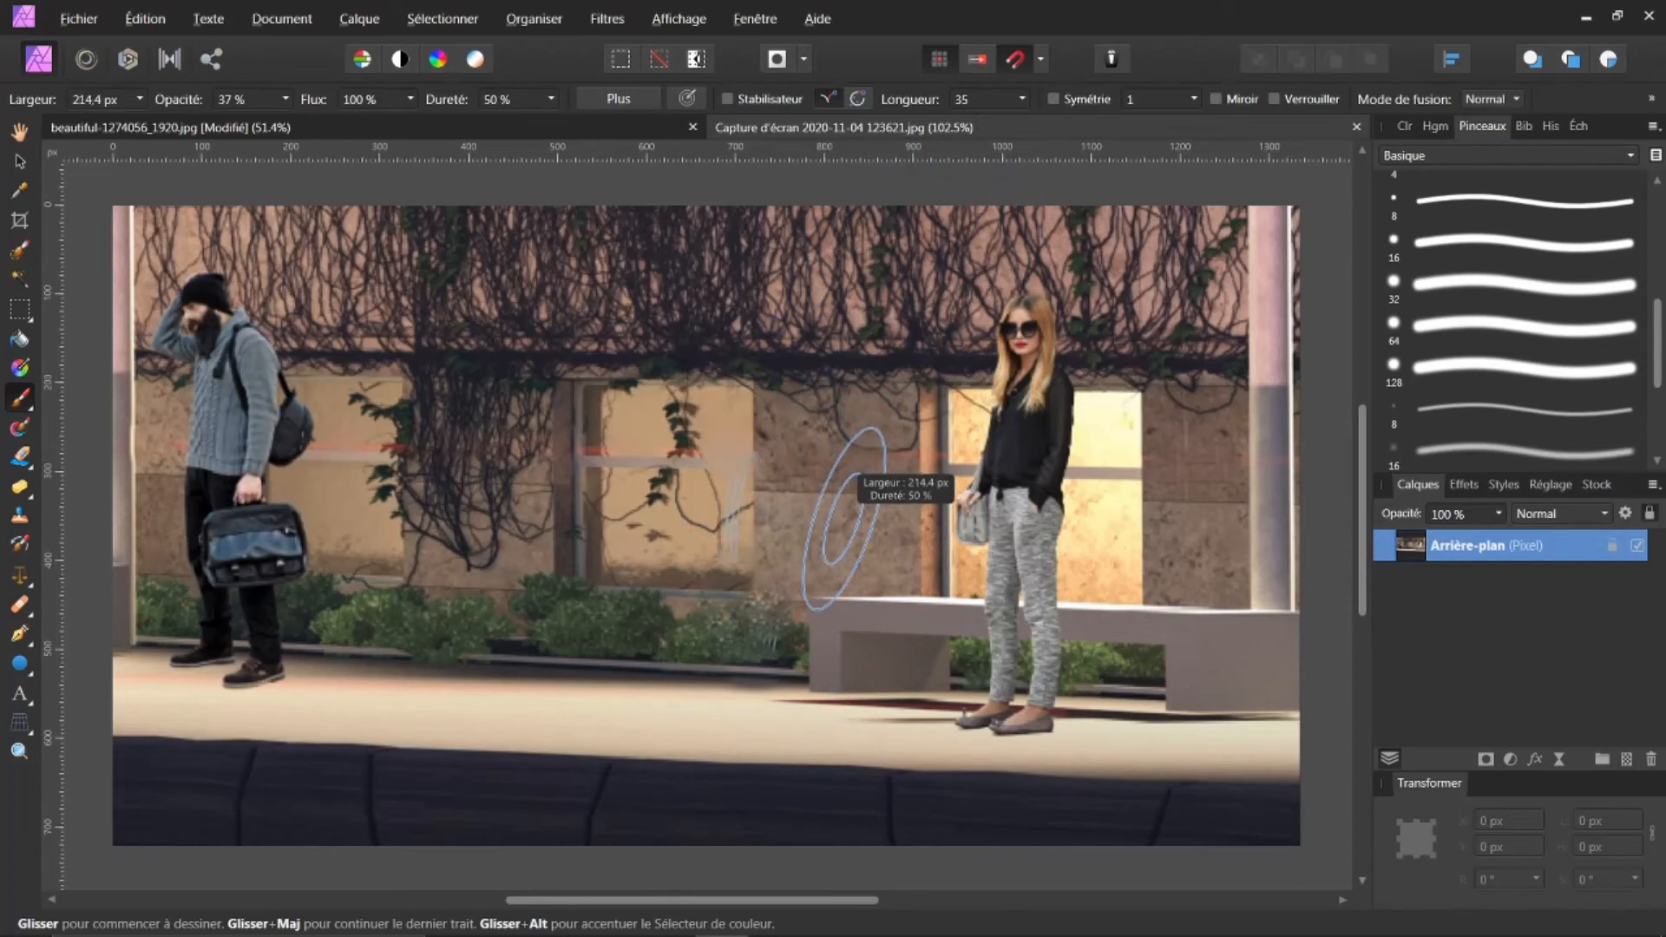
key("Down")
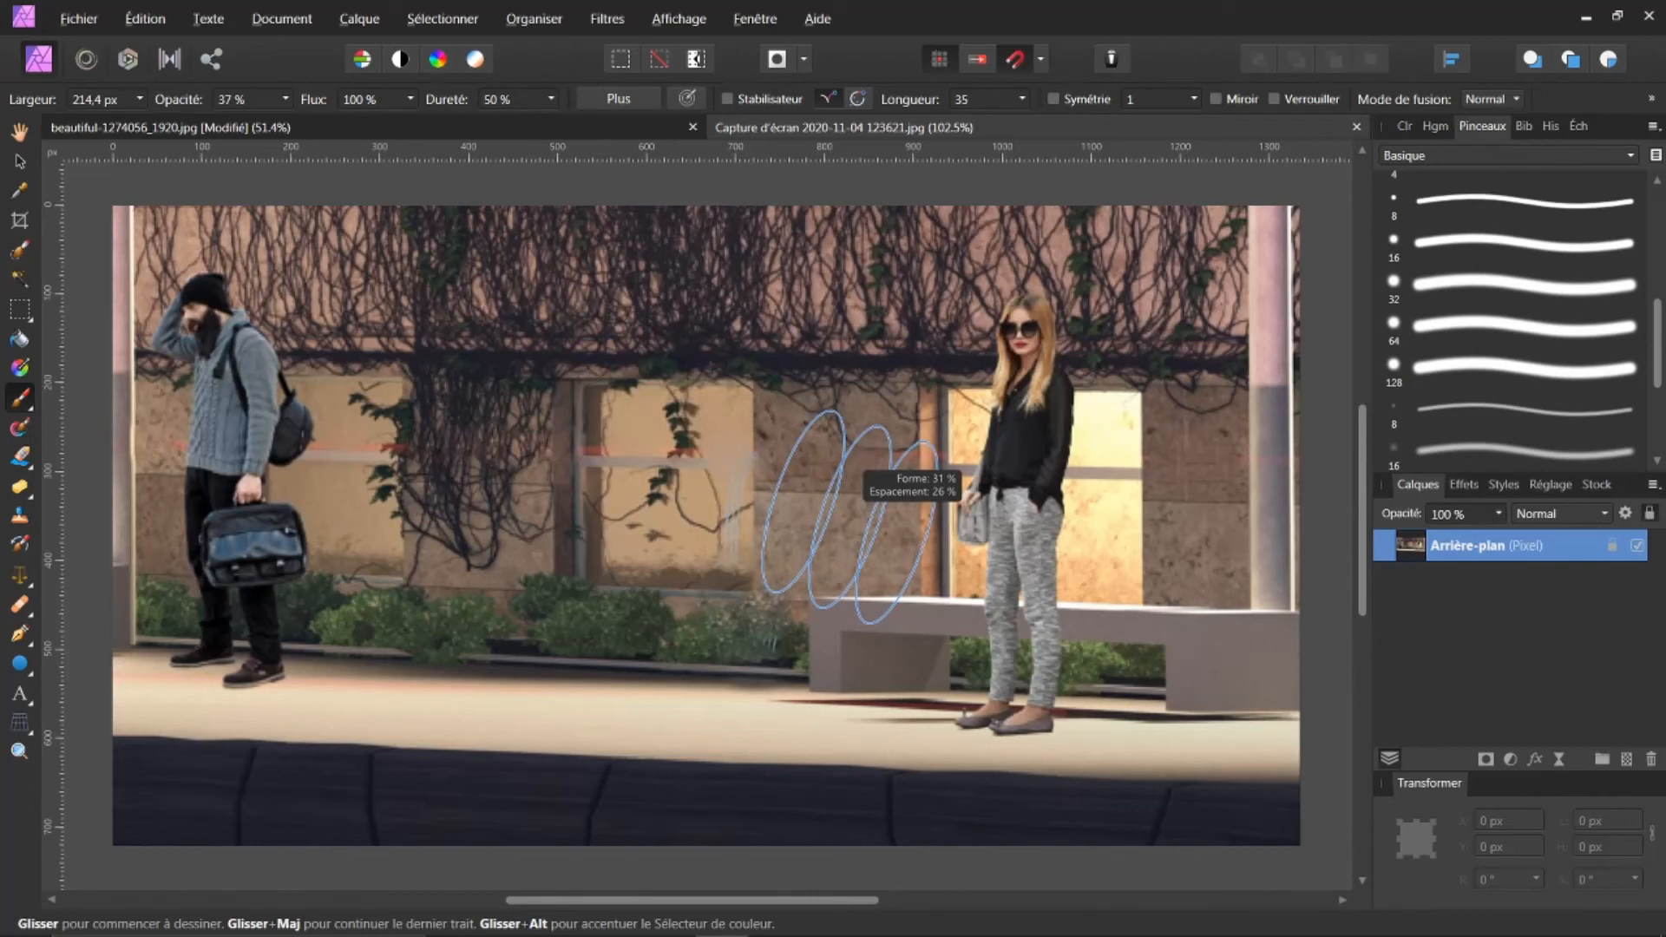
- Rotate the elliptical brush tip to 25 % so it lies flat, and paint a soft shadow under the woman's feet
key("shift")
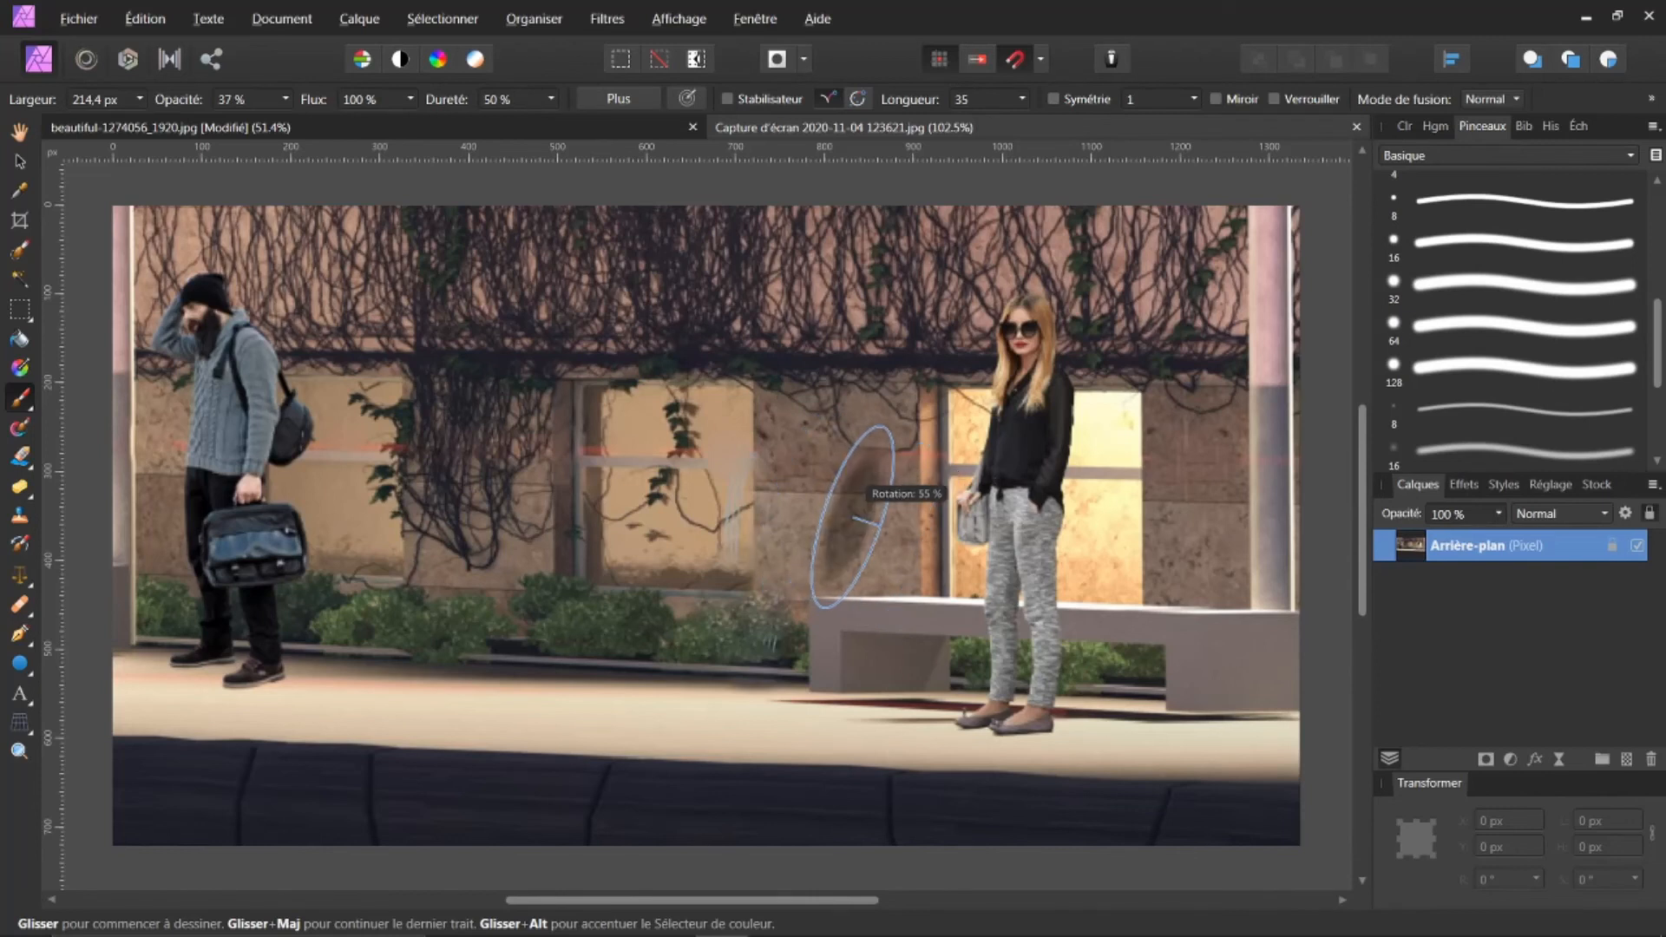
key("Left")
key("Left")
key("Left")
key("Left")
key("Right")
key("Right")
key("Right")
key("Right")
key("Right")
key("Right")
key("Right")
key("Right")
key("Right")
key("Right")
key("Right")
key("Right")
key("Right")
key("Right")
key("Right")
key("Right")
key("Right")
key("Right")
key("Right")
key("Right")
key("Right")
key("Right")
key("Right")
key("Right")
key("Right")
key("Right")
key("Right")
key("Right")
key("Right")
key("Right")
key("Right")
key("Right")
key("Right")
key("Right")
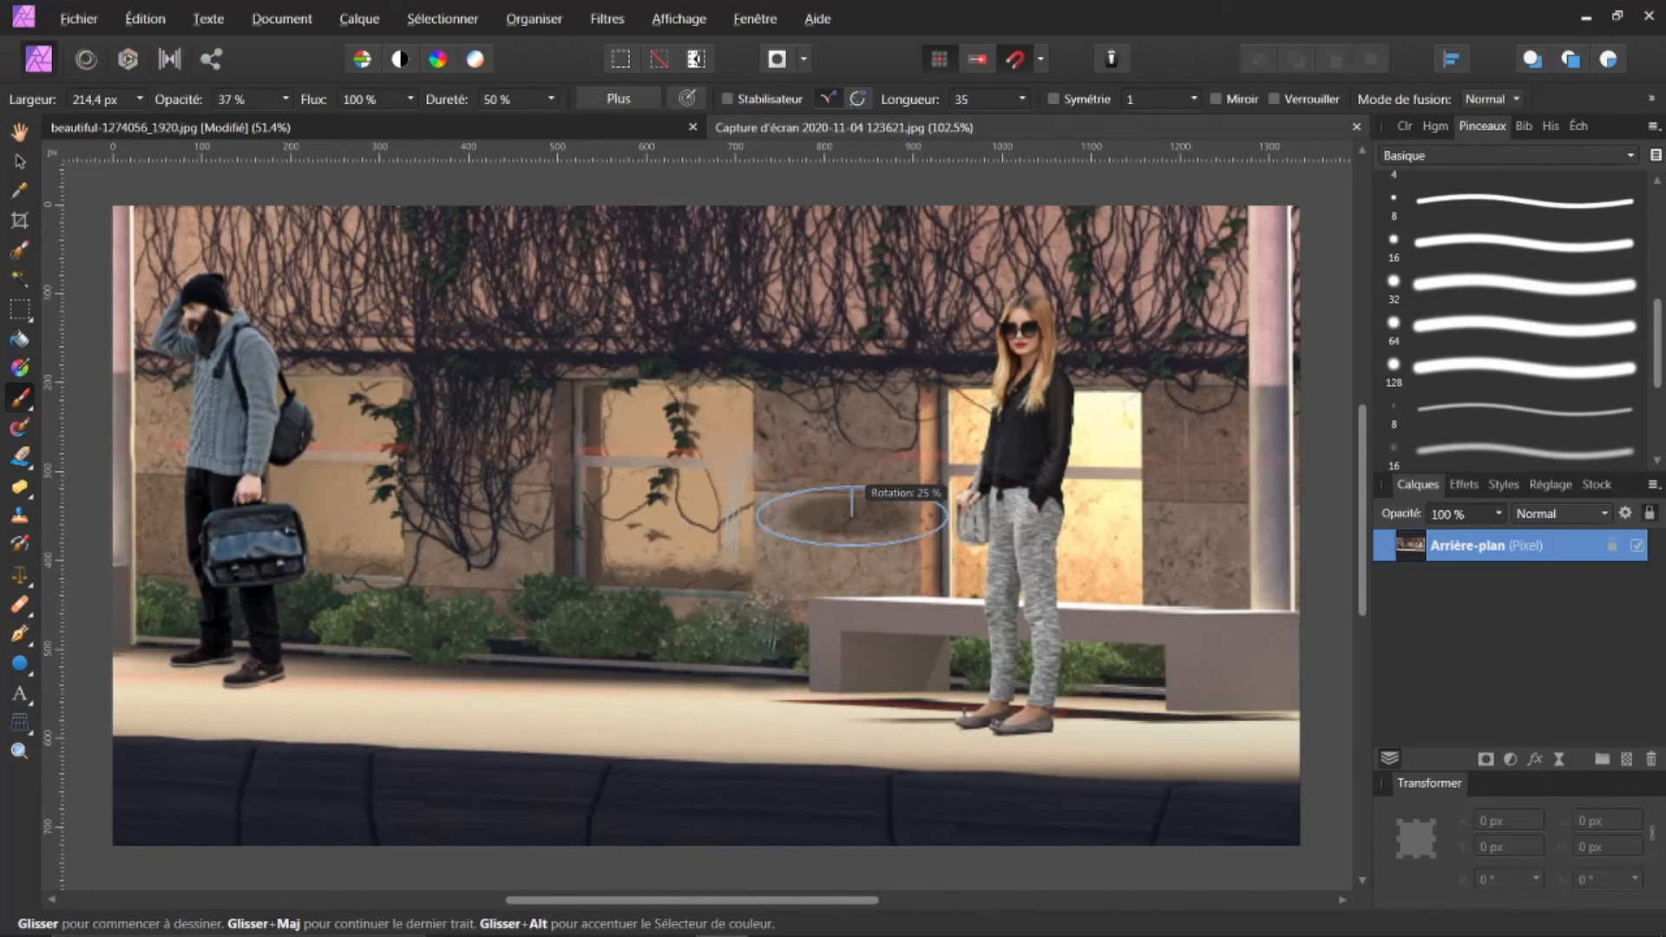
left_click_drag(987, 729, 989, 727)
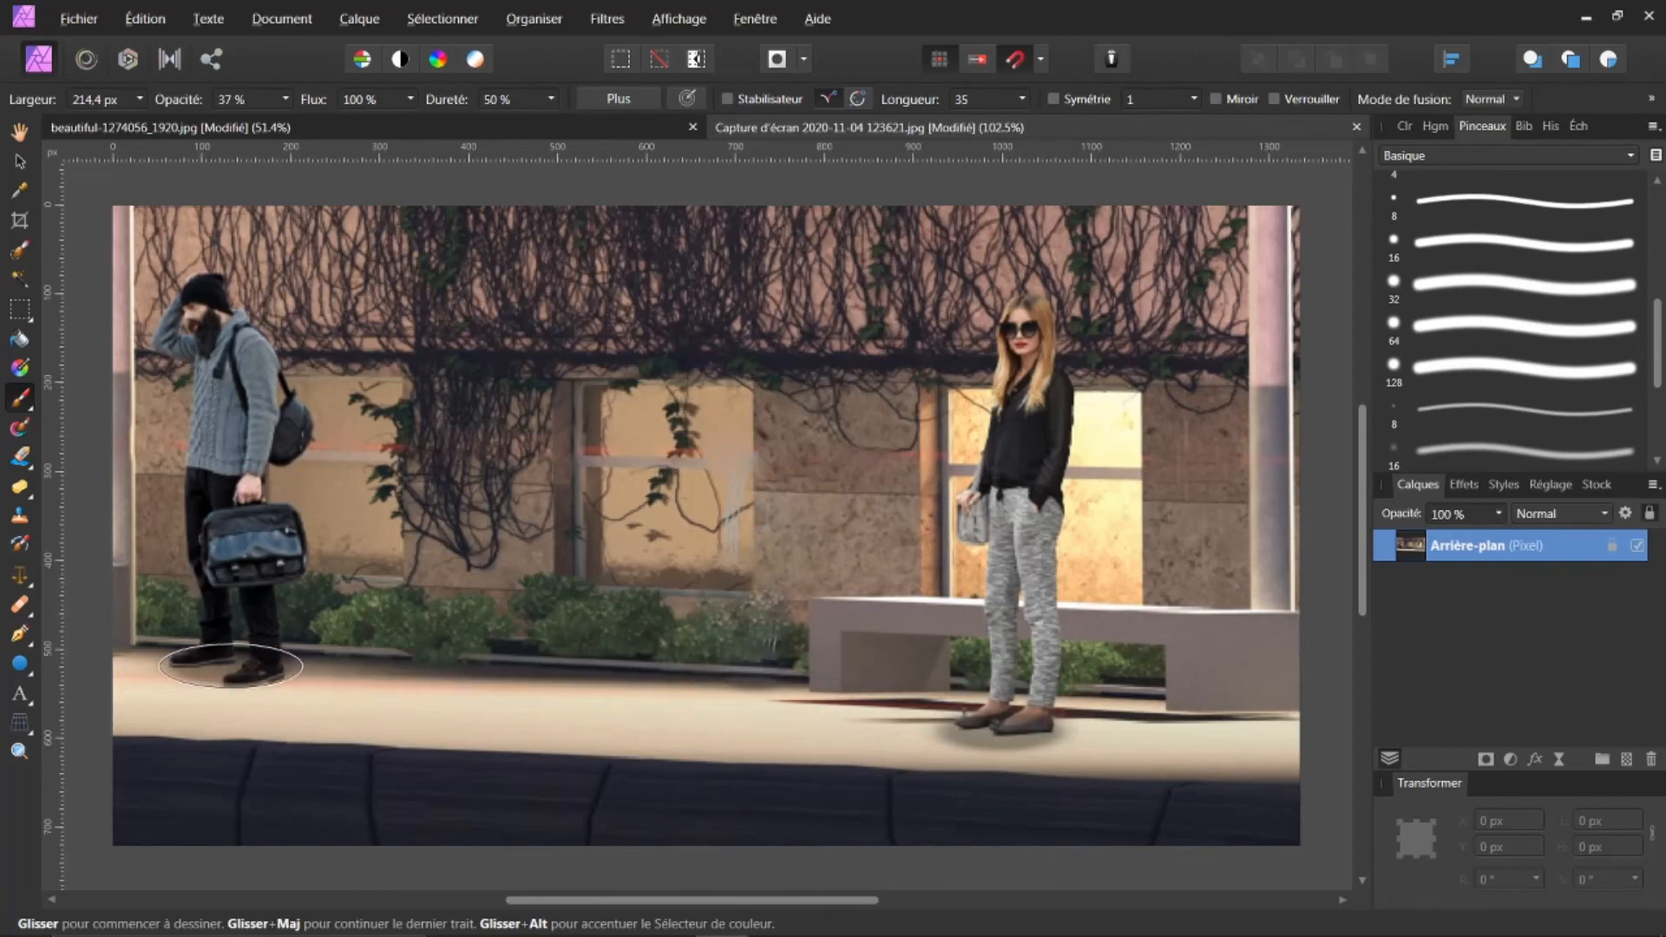
- Tilt the elliptical brush tip to 28 % rotation over the man's shoes
key("Right")
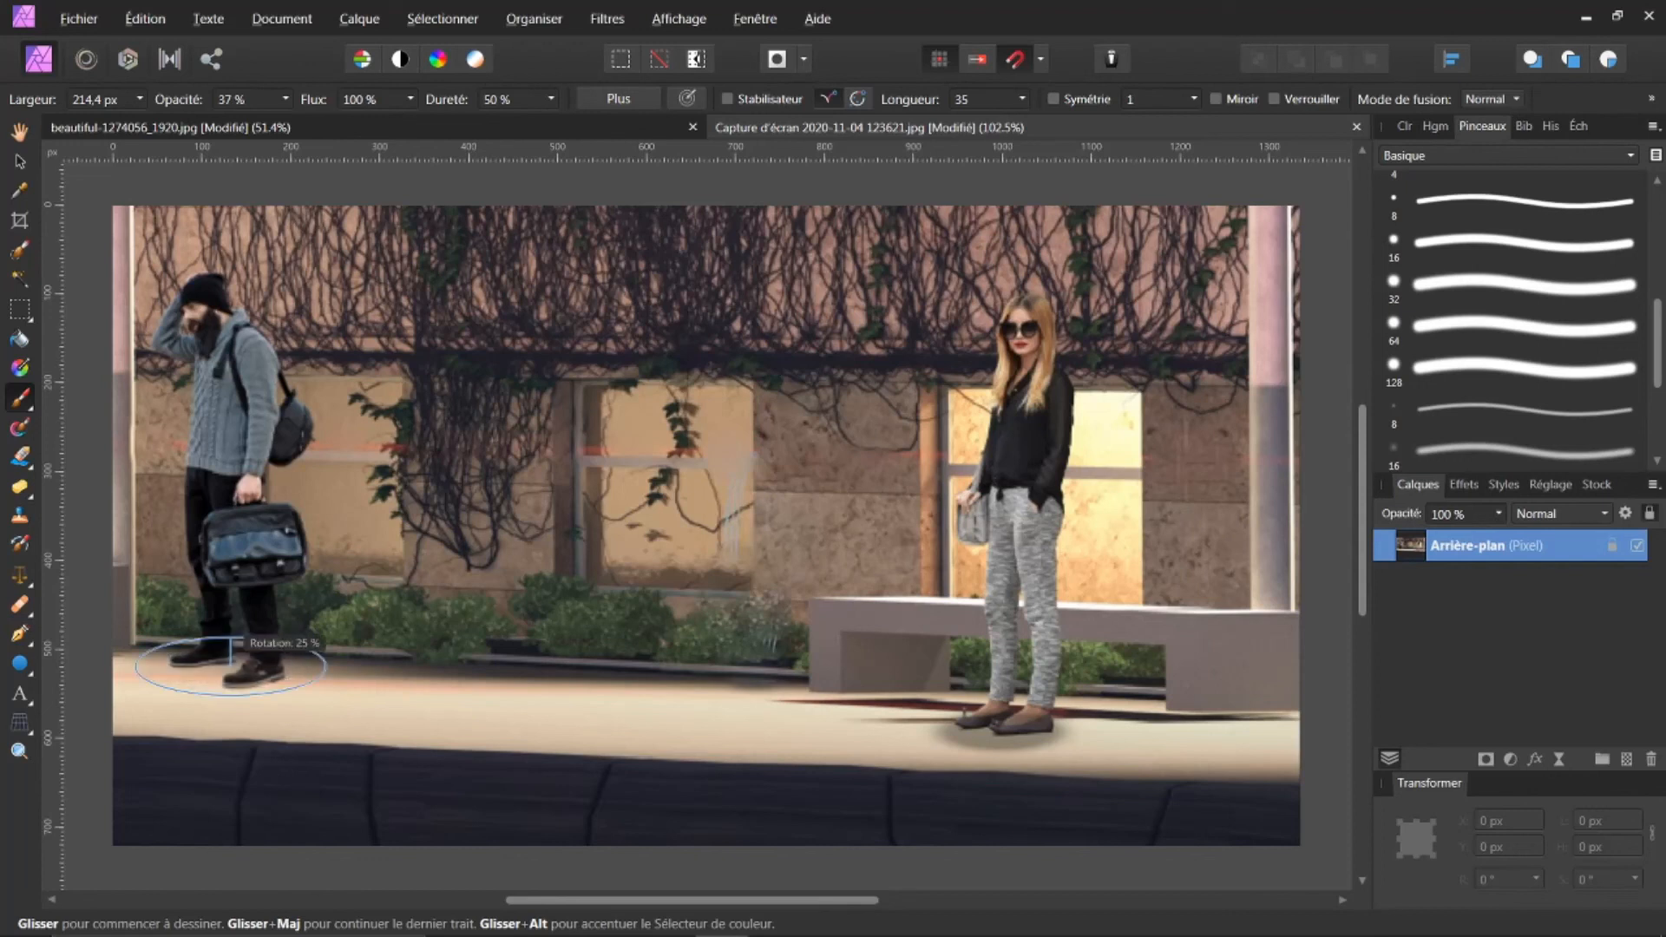
key("Right")
key("Right")
key("Right")
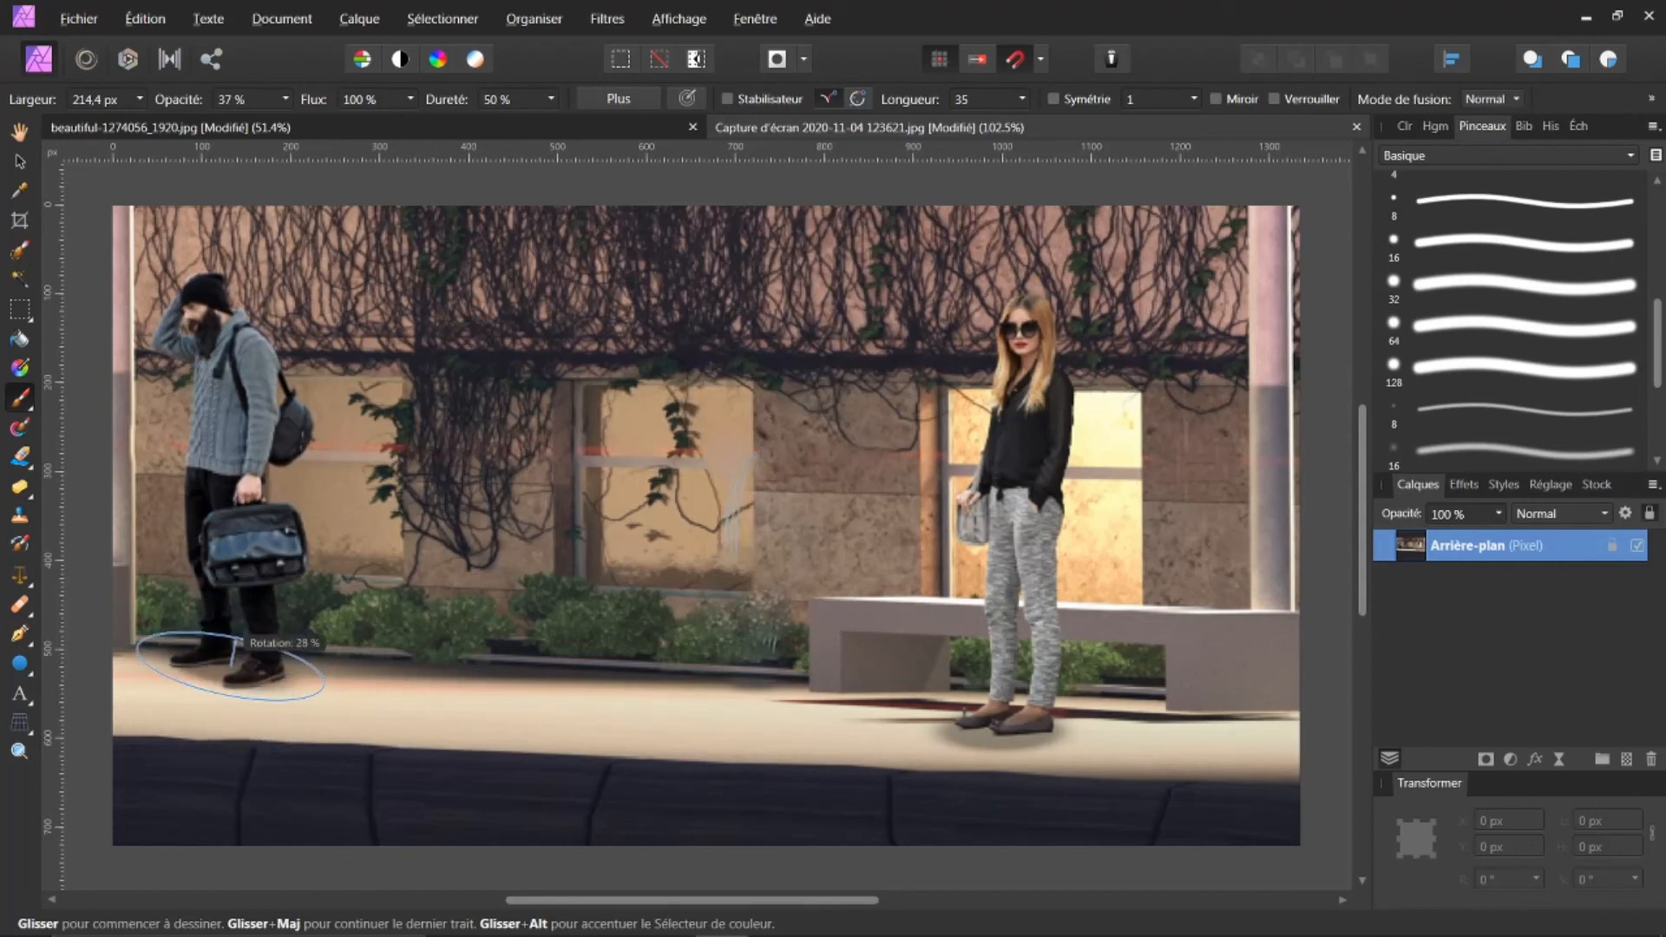